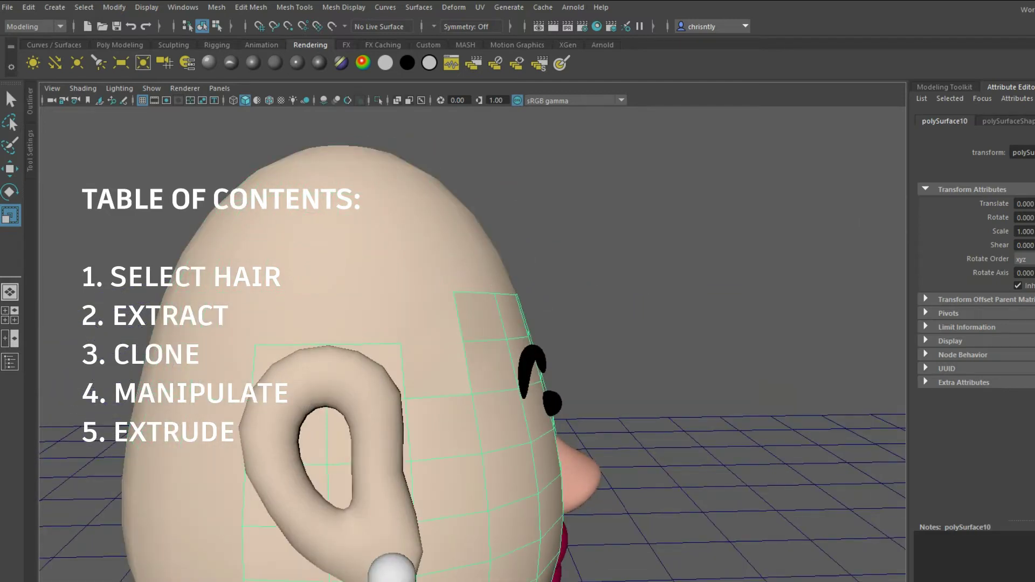
# - Combine the separate surface pieces of the head into a single mesh and clear the selection
pyautogui.keyDown('shift'); pyautogui.click(410, 243); pyautogui.keyUp('shift')
pyautogui.click(250, 7)
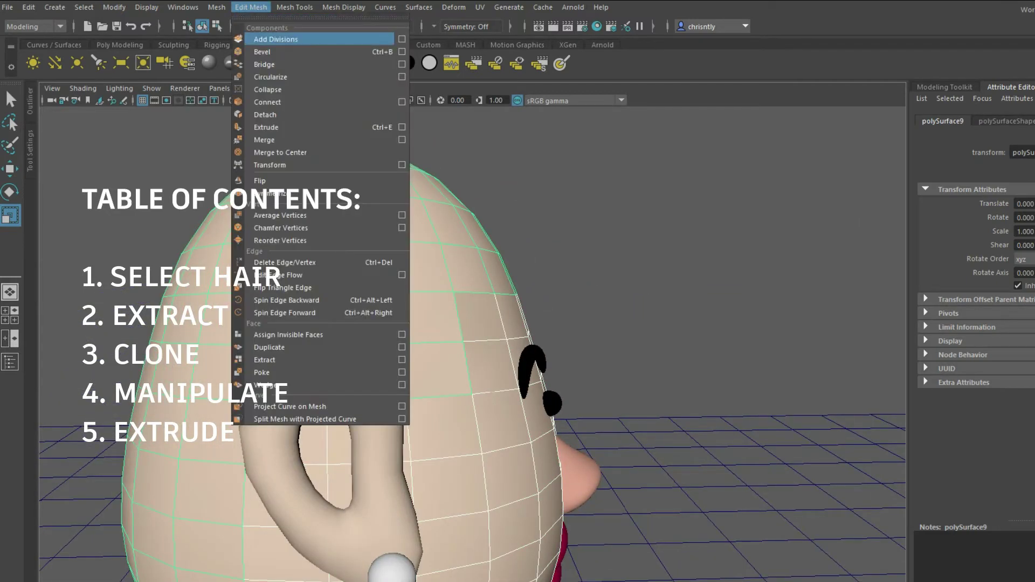
pyautogui.moveTo(216, 7)
pyautogui.click(254, 53)
pyautogui.click(700, 243)
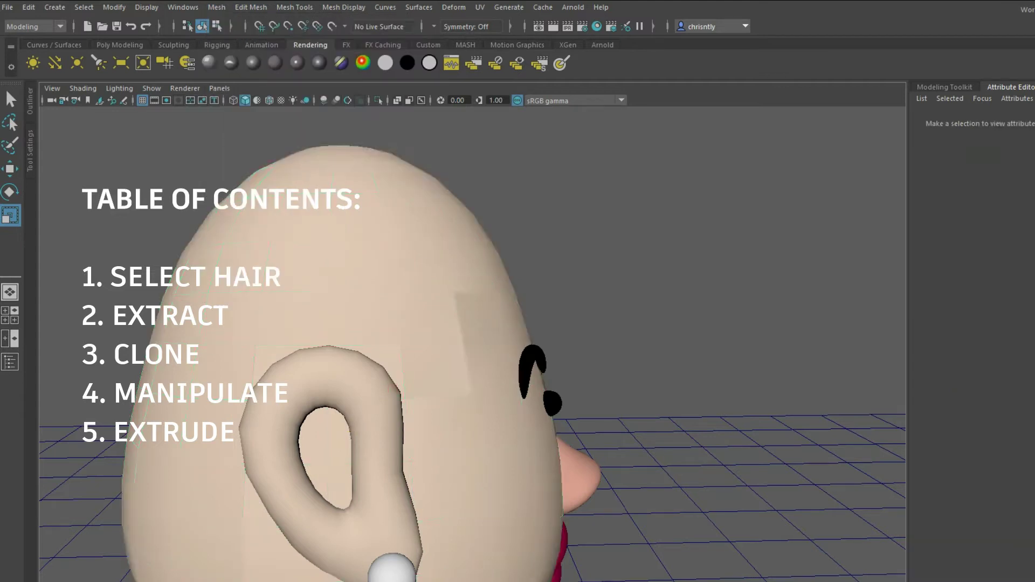
# - Select the combined head mesh and isolate it from the ears and facial features
pyautogui.keyDown('alt'); pyautogui.moveTo(593, 291); pyautogui.dragTo(420, 291); pyautogui.keyUp('alt')
pyautogui.click(409, 242)
pyautogui.keyDown('alt'); pyautogui.moveTo(507, 291); pyautogui.dragTo(539, 291); pyautogui.keyUp('alt')
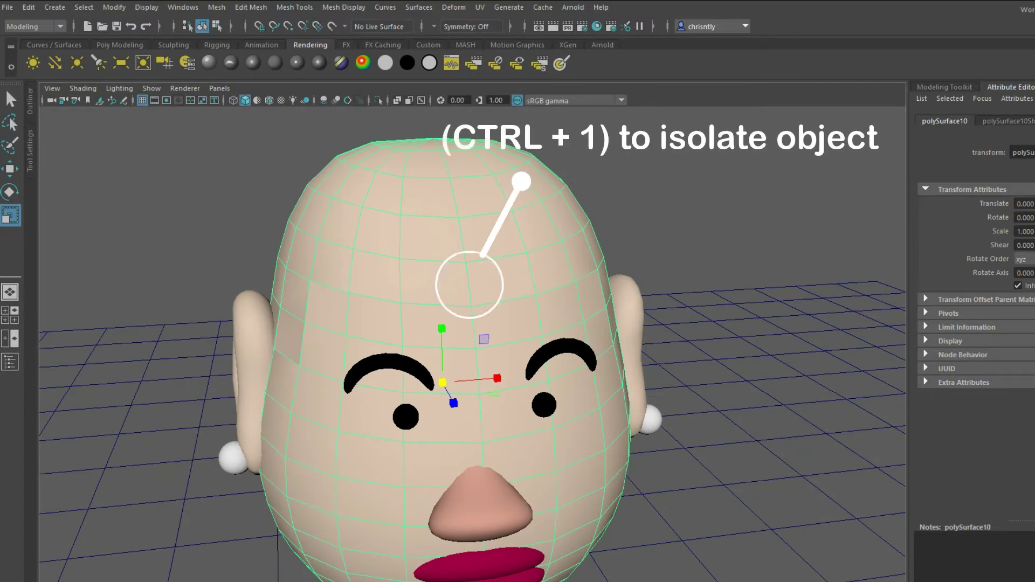
pyautogui.hotkey('ctrl', '1')
# - Switch the isolated head mesh to face selection mode
pyautogui.keyDown('alt'); pyautogui.moveTo(420, 324); pyautogui.dragTo(657, 391); pyautogui.keyUp('alt')
pyautogui.scroll(-5, 472, 345)
pyautogui.keyDown('alt'); pyautogui.moveTo(420, 367); pyautogui.dragTo(625, 299); pyautogui.keyUp('alt')
pyautogui.scroll(2, 472, 345)
pyautogui.scroll(3, 463, 377)
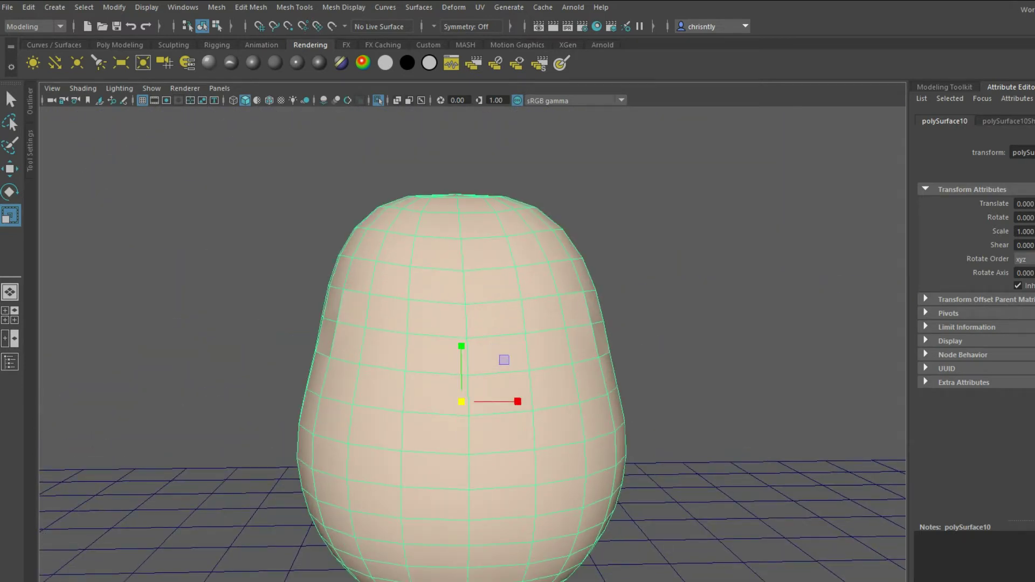
pyautogui.moveTo(301, 225); pyautogui.dragTo(301, 256, button='right')
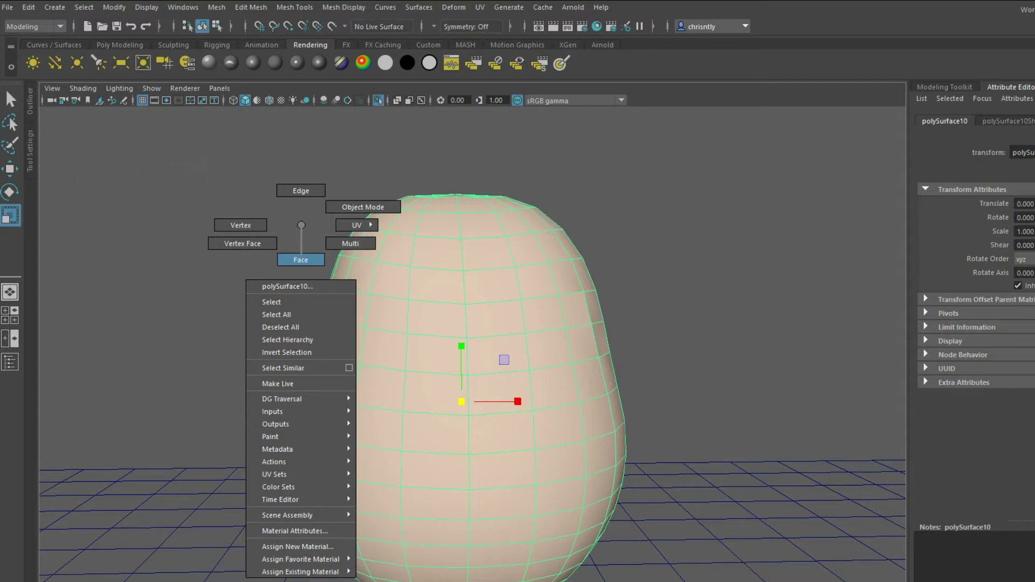
pyautogui.moveTo(301, 225); pyautogui.dragTo(301, 260, button='right')
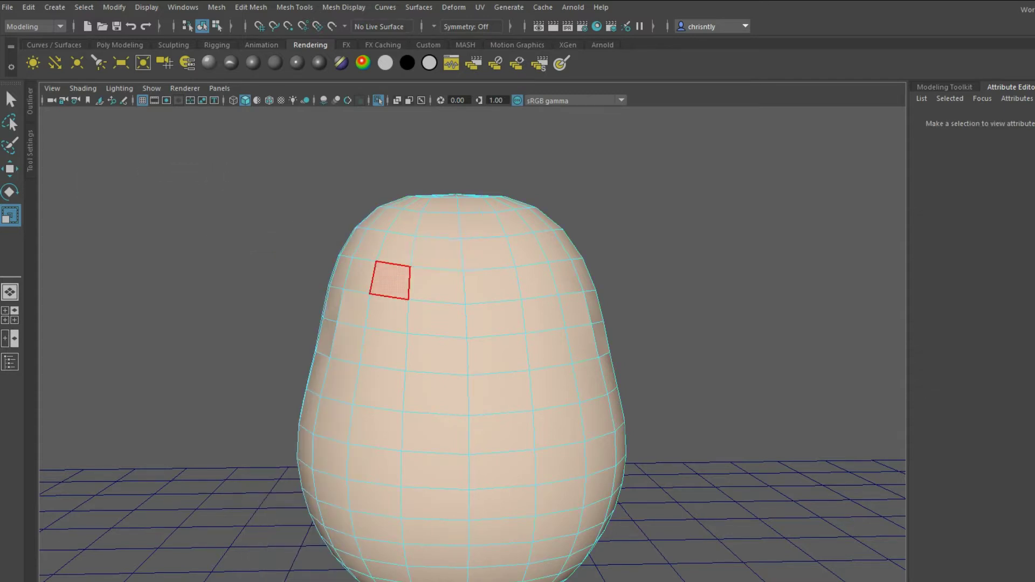
pyautogui.click(360, 275)
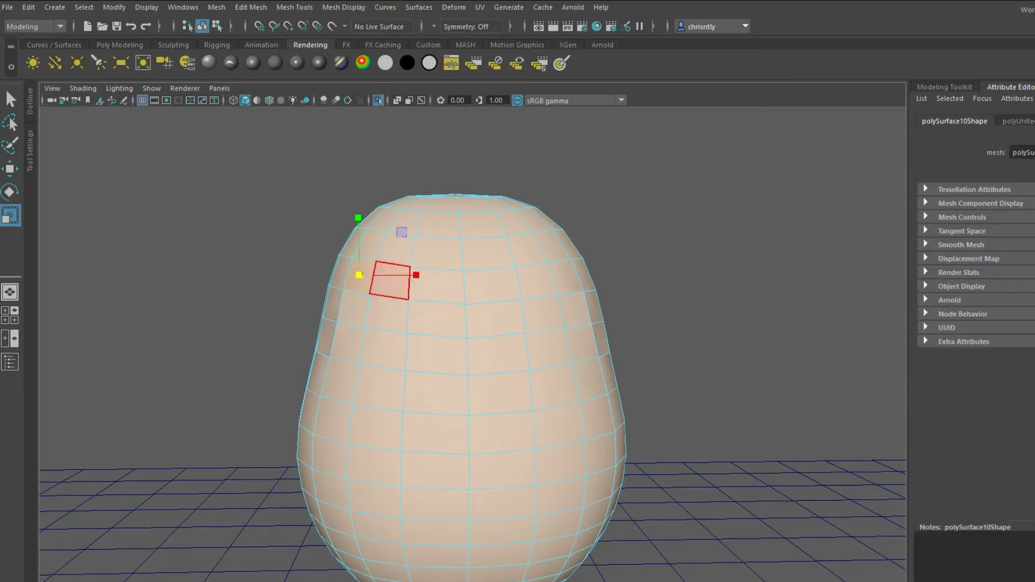
pyautogui.keyDown('shift'); pyautogui.click(437, 286); pyautogui.keyUp('shift')
pyautogui.keyDown('shift'); pyautogui.click(537, 280); pyautogui.keyUp('shift')
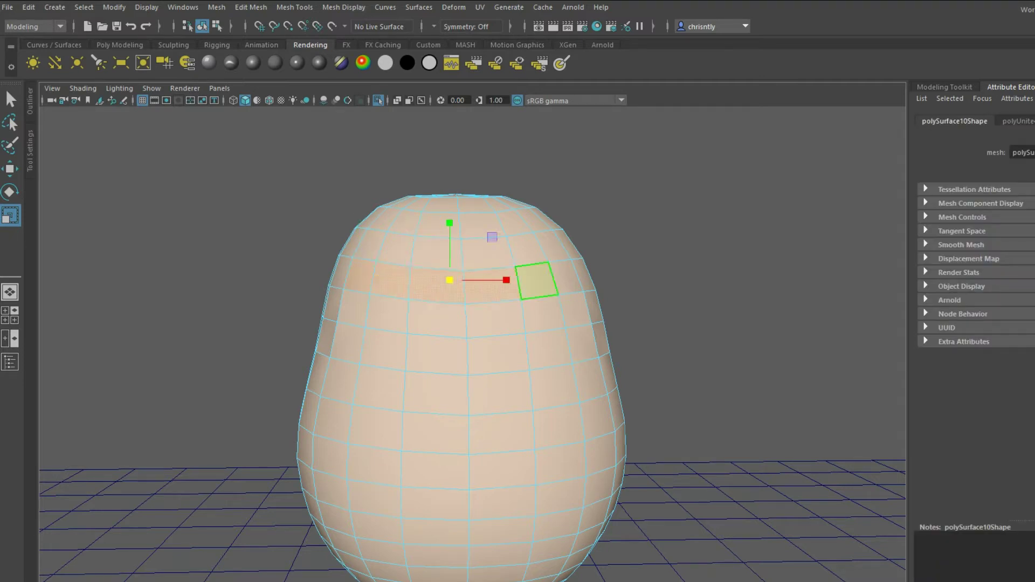
pyautogui.hotkey('ctrl', 'z')
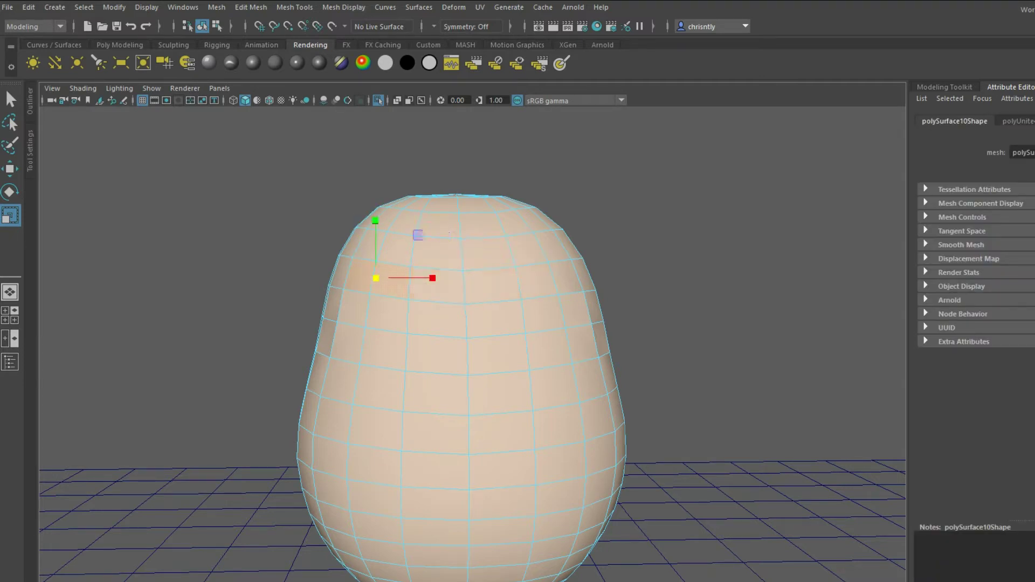
pyautogui.hotkey('ctrl', 'z')
# - Select all the triangular faces that meet at the crown of the head as the start of the hair
pyautogui.keyDown('alt'); pyautogui.moveTo(536, 281); pyautogui.dragTo(536, 339); pyautogui.keyUp('alt')
pyautogui.scroll(3, 472, 343)
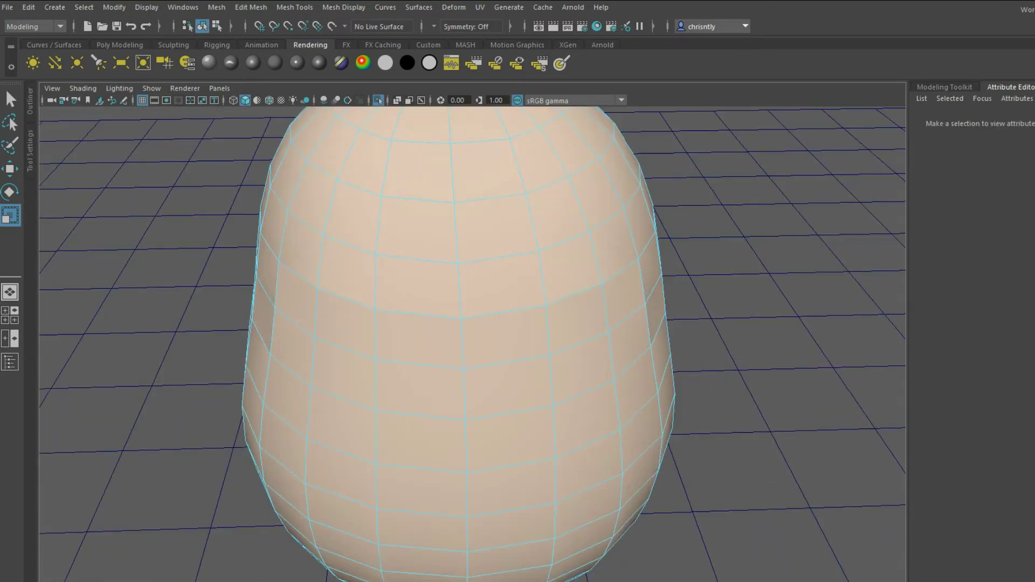
pyautogui.scroll(-3, 472, 343)
pyautogui.keyDown('alt'); pyautogui.moveTo(473, 343); pyautogui.dragTo(477, 434); pyautogui.keyUp('alt')
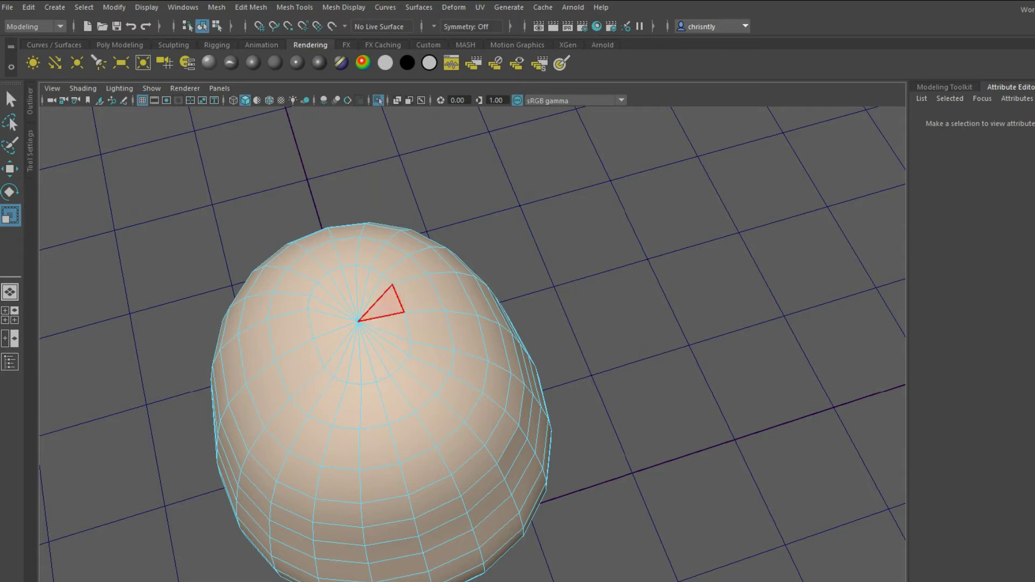
pyautogui.click(385, 305)
pyautogui.scroll(4, 385, 318)
pyautogui.keyDown('shift'); pyautogui.click(306, 291); pyautogui.keyUp('shift')
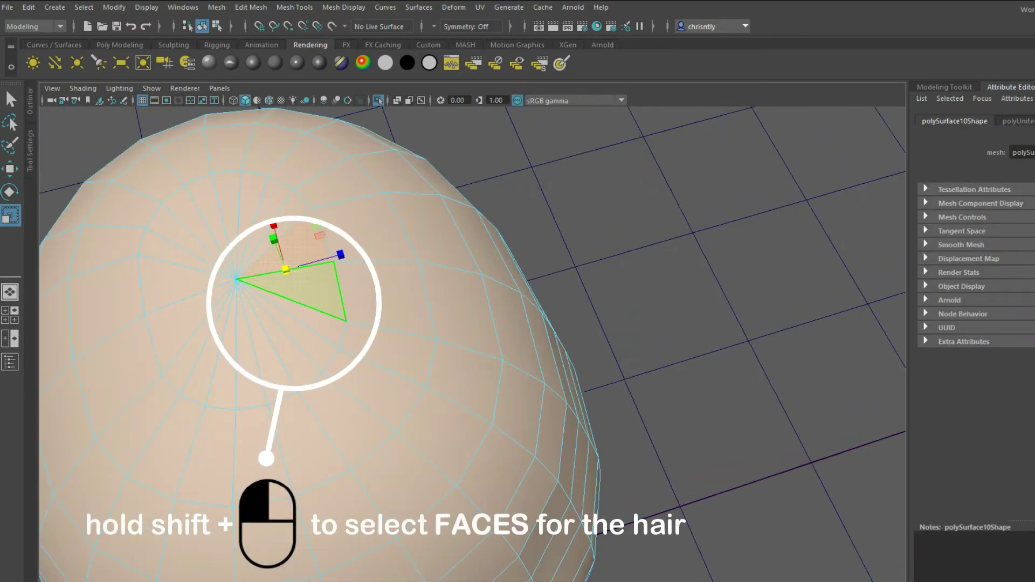
pyautogui.keyDown('shift'); pyautogui.click(318, 323); pyautogui.keyUp('shift')
pyautogui.keyDown('shift'); pyautogui.click(313, 346); pyautogui.keyUp('shift')
pyautogui.keyDown('shift'); pyautogui.click(297, 360); pyautogui.keyUp('shift')
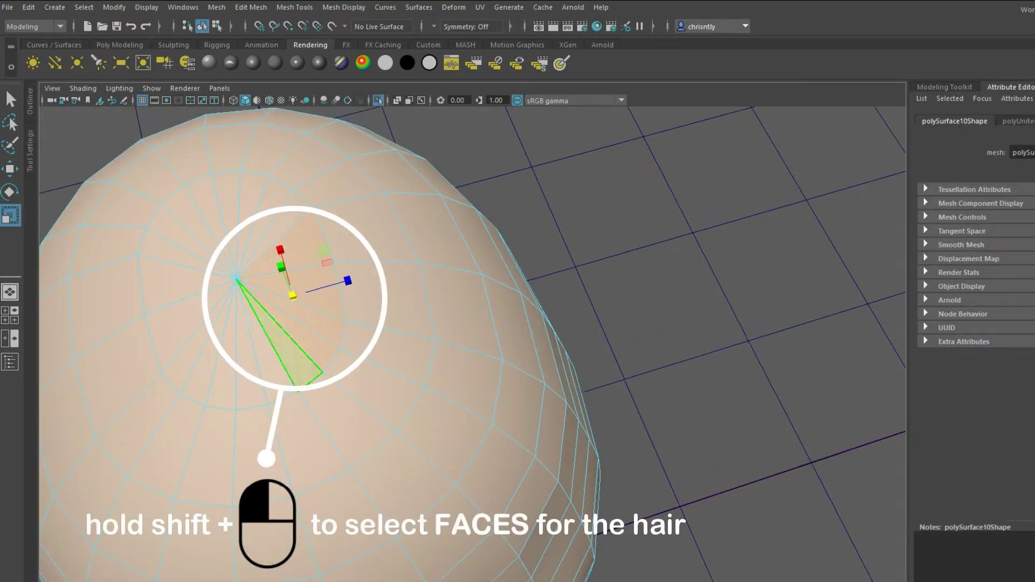
pyautogui.keyDown('shift'); pyautogui.click(272, 368); pyautogui.keyUp('shift')
pyautogui.keyDown('shift'); pyautogui.click(248, 373); pyautogui.keyUp('shift')
pyautogui.keyDown('shift'); pyautogui.click(224, 372); pyautogui.keyUp('shift')
pyautogui.keyDown('shift'); pyautogui.click(203, 367); pyautogui.keyUp('shift')
pyautogui.keyDown('shift'); pyautogui.click(187, 356); pyautogui.keyUp('shift')
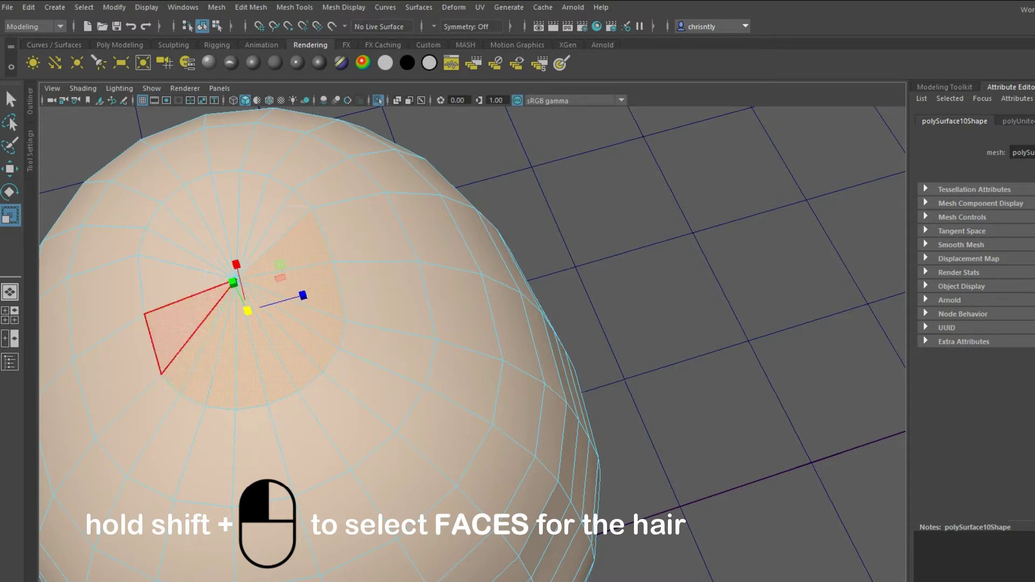
pyautogui.keyDown('shift'); pyautogui.click(180, 322); pyautogui.keyUp('shift')
pyautogui.keyDown('shift'); pyautogui.click(172, 282); pyautogui.keyUp('shift')
pyautogui.keyDown('shift'); pyautogui.click(172, 254); pyautogui.keyUp('shift')
pyautogui.keyDown('shift'); pyautogui.click(180, 236); pyautogui.keyUp('shift')
pyautogui.keyDown('shift'); pyautogui.click(193, 221); pyautogui.keyUp('shift')
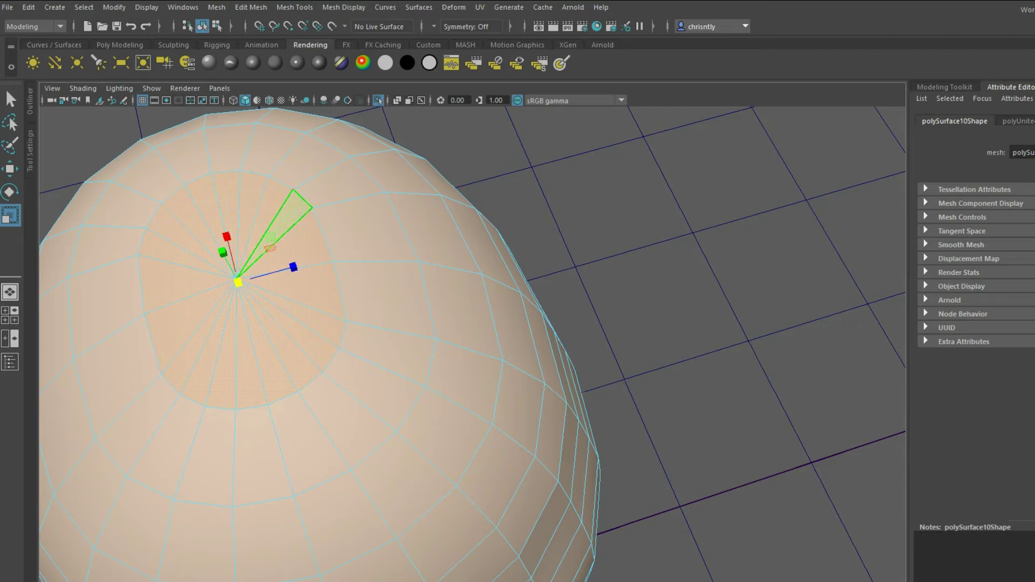
# - Add the faces running down from the crown along one side of the head to the hair selection
pyautogui.keyDown('alt'); pyautogui.moveTo(432, 232); pyautogui.dragTo(283, 194); pyautogui.keyUp('alt')
pyautogui.scroll(-4, 472, 344)
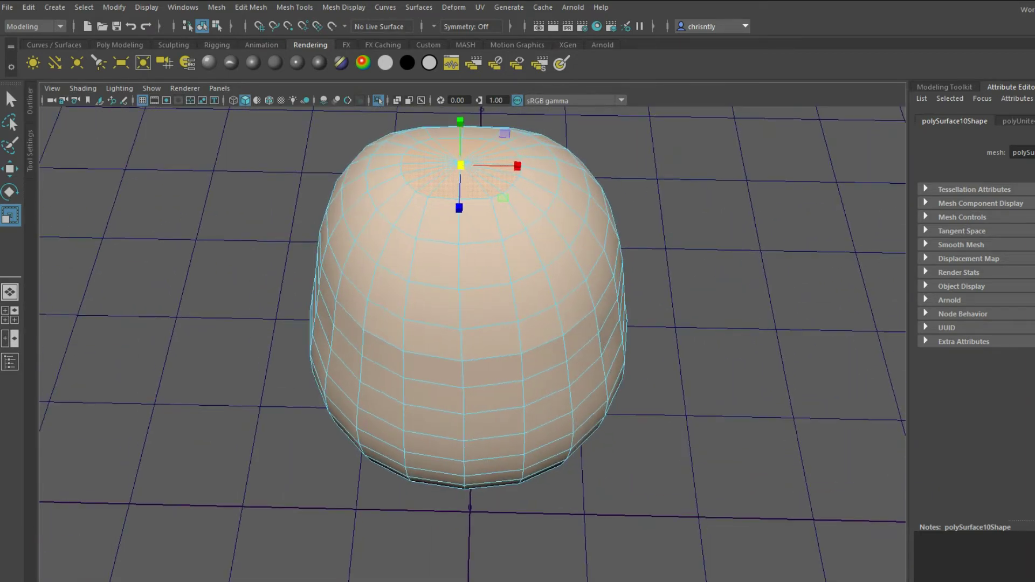
pyautogui.scroll(3, 472, 344)
pyautogui.scroll(-3, 472, 344)
pyautogui.keyDown('alt'); pyautogui.moveTo(393, 207); pyautogui.dragTo(404, 259); pyautogui.keyUp('alt')
pyautogui.keyDown('shift'); pyautogui.click(404, 268); pyautogui.keyUp('shift')
pyautogui.keyDown('shift'); pyautogui.click(379, 282); pyautogui.keyUp('shift')
pyautogui.keyDown('shift'); pyautogui.click(383, 319); pyautogui.keyUp('shift')
pyautogui.keyDown('shift'); pyautogui.click(350, 364); pyautogui.keyUp('shift')
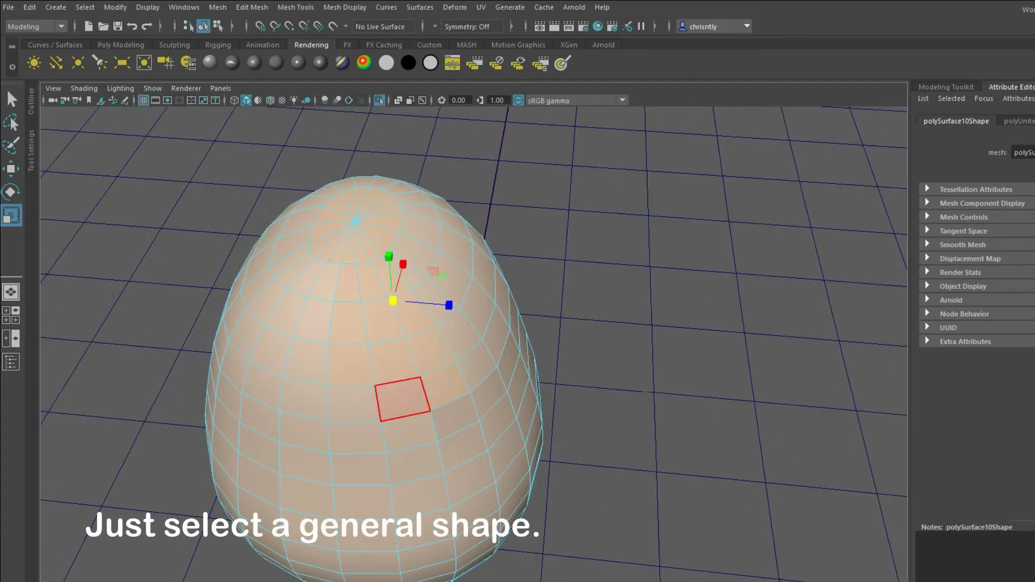
pyautogui.keyDown('shift'); pyautogui.click(402, 397); pyautogui.keyUp('shift')
pyautogui.keyDown('shift'); pyautogui.click(410, 436); pyautogui.keyUp('shift')
pyautogui.keyDown('shift'); pyautogui.click(360, 469); pyautogui.keyUp('shift')
pyautogui.keyDown('shift'); pyautogui.click(364, 501); pyautogui.keyUp('shift')
pyautogui.keyDown('shift'); pyautogui.click(368, 534); pyautogui.keyUp('shift')
pyautogui.keyDown('shift'); pyautogui.click(370, 561); pyautogui.keyUp('shift')
# - Extend the hair face selection further down the side of the head and around toward the back
pyautogui.keyDown('alt'); pyautogui.moveTo(447, 552); pyautogui.dragTo(302, 485); pyautogui.keyUp('alt')
pyautogui.keyDown('alt'); pyautogui.moveTo(603, 178); pyautogui.dragTo(540, 250); pyautogui.keyUp('alt')
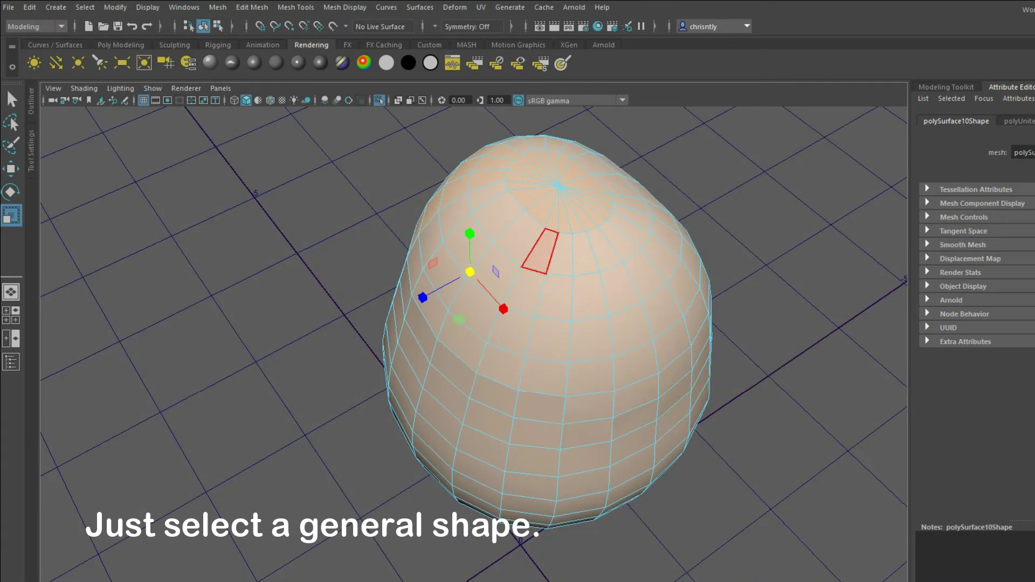
pyautogui.keyDown('shift'); pyautogui.click(509, 330); pyautogui.keyUp('shift')
pyautogui.keyDown('shift'); pyautogui.click(490, 415); pyautogui.keyUp('shift')
pyautogui.keyDown('alt'); pyautogui.moveTo(490, 416); pyautogui.dragTo(549, 394); pyautogui.keyUp('alt')
pyautogui.keyDown('alt'); pyautogui.moveTo(552, 468); pyautogui.dragTo(507, 470); pyautogui.keyUp('alt')
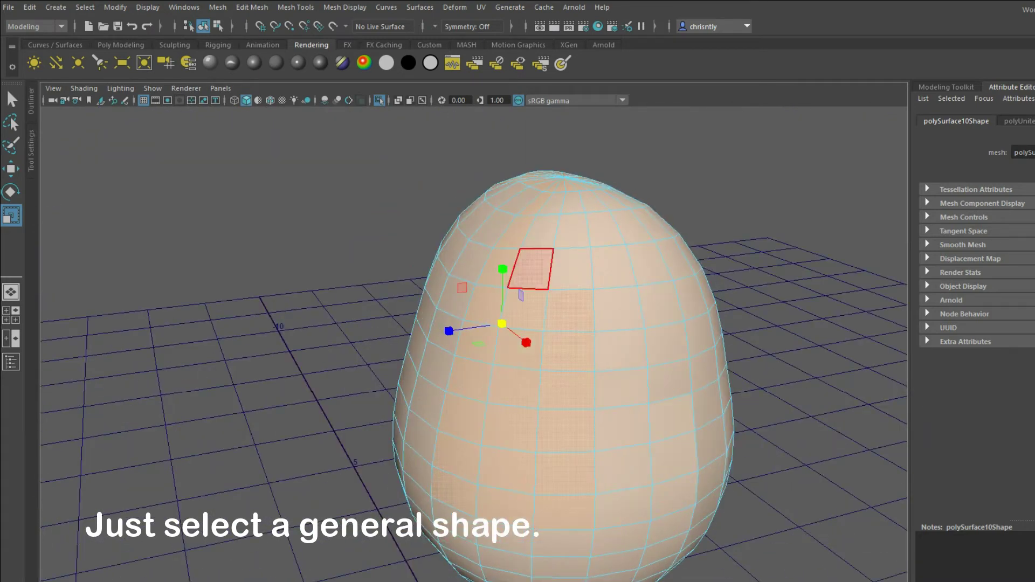
pyautogui.keyDown('alt'); pyautogui.moveTo(551, 204); pyautogui.dragTo(625, 329); pyautogui.keyUp('alt')
pyautogui.keyDown('alt'); pyautogui.moveTo(599, 479); pyautogui.dragTo(566, 512); pyautogui.keyUp('alt')
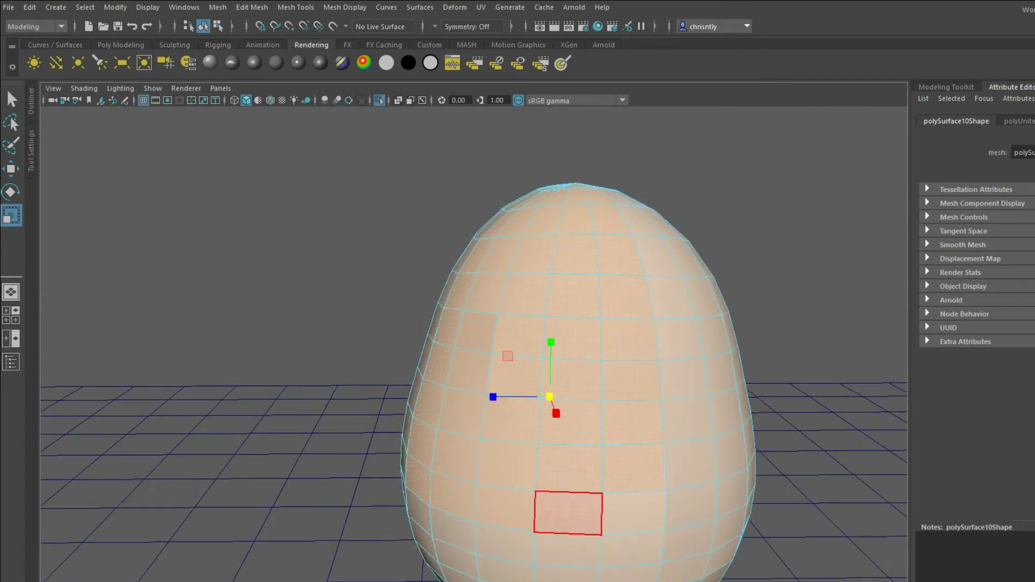
# - Extend the hair face selection across the back and the opposite side, leaving the forehead and face area unselected
pyautogui.keyDown('alt'); pyautogui.moveTo(677, 340); pyautogui.dragTo(457, 240); pyautogui.keyUp('alt')
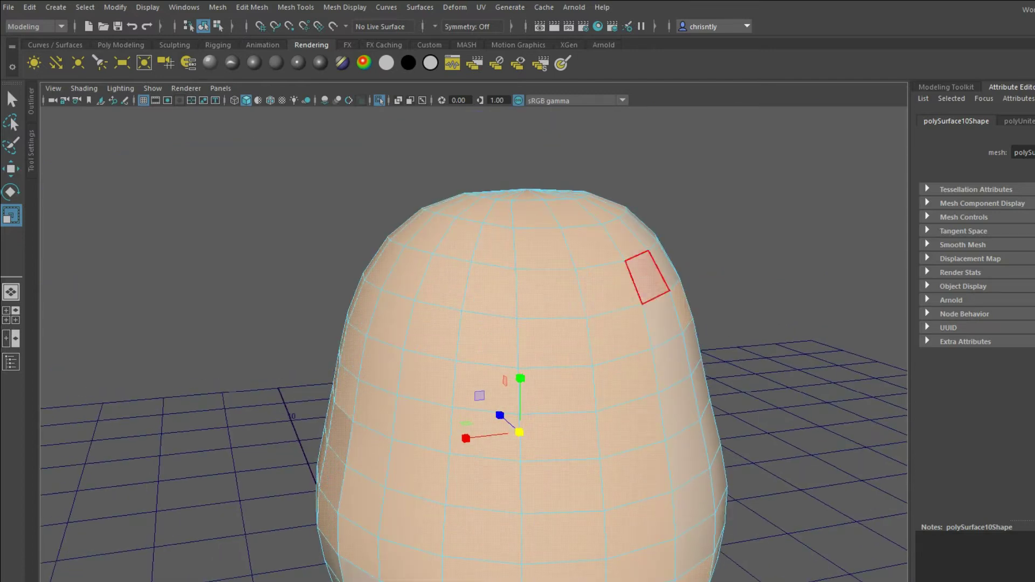
pyautogui.keyDown('alt'); pyautogui.moveTo(693, 502); pyautogui.dragTo(420, 476); pyautogui.keyUp('alt')
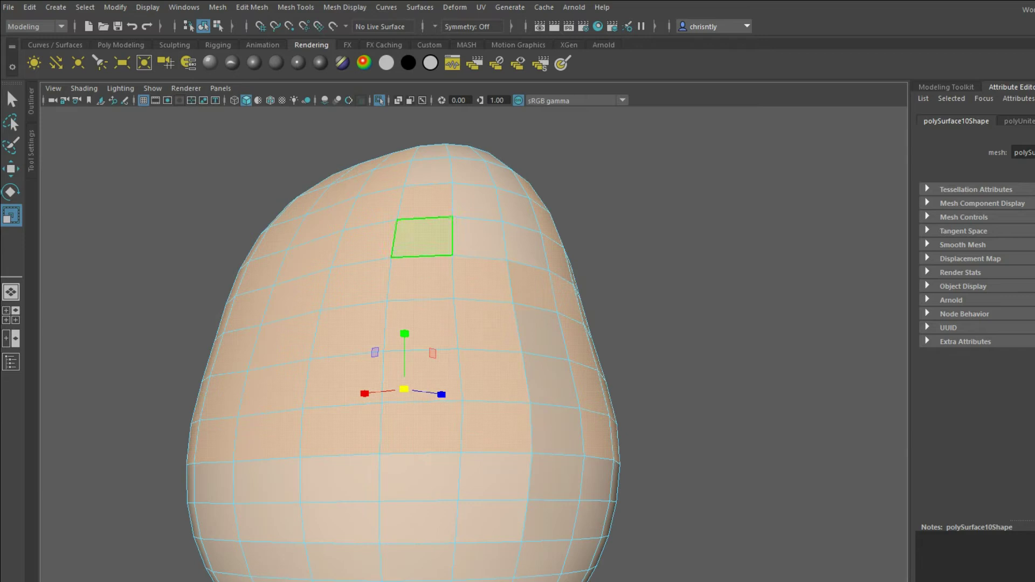
pyautogui.keyDown('alt'); pyautogui.moveTo(518, 210); pyautogui.dragTo(510, 272); pyautogui.keyUp('alt')
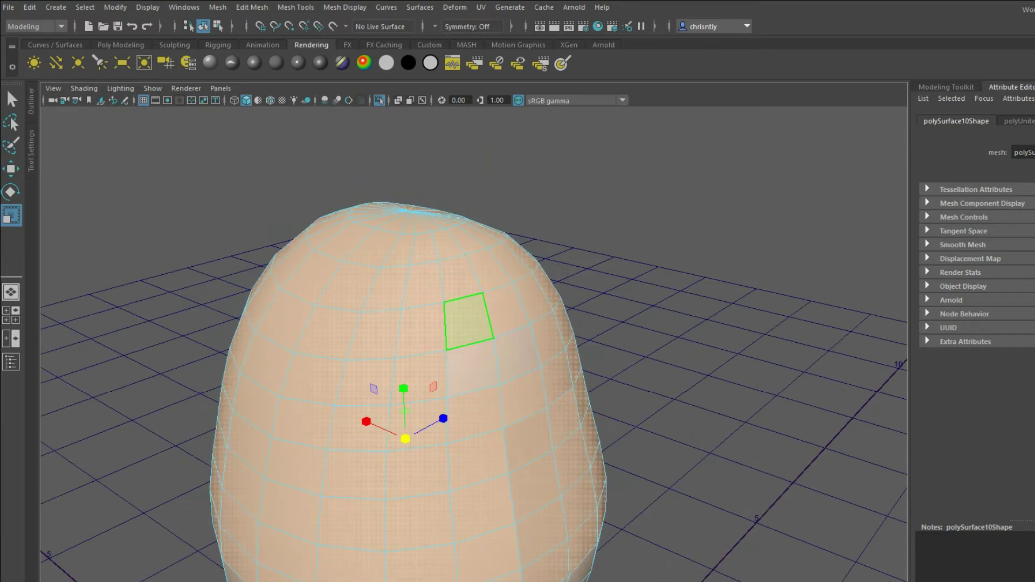
pyautogui.keyDown('alt'); pyautogui.moveTo(469, 321); pyautogui.dragTo(294, 272); pyautogui.keyUp('alt')
pyautogui.keyDown('alt'); pyautogui.moveTo(434, 514); pyautogui.dragTo(377, 547); pyautogui.keyUp('alt')
pyautogui.keyDown('alt'); pyautogui.moveTo(469, 324); pyautogui.dragTo(492, 298); pyautogui.keyUp('alt')
pyautogui.scroll(3, 492, 298)
pyautogui.keyDown('alt'); pyautogui.moveTo(428, 135); pyautogui.dragTo(428, 254); pyautogui.keyUp('alt')
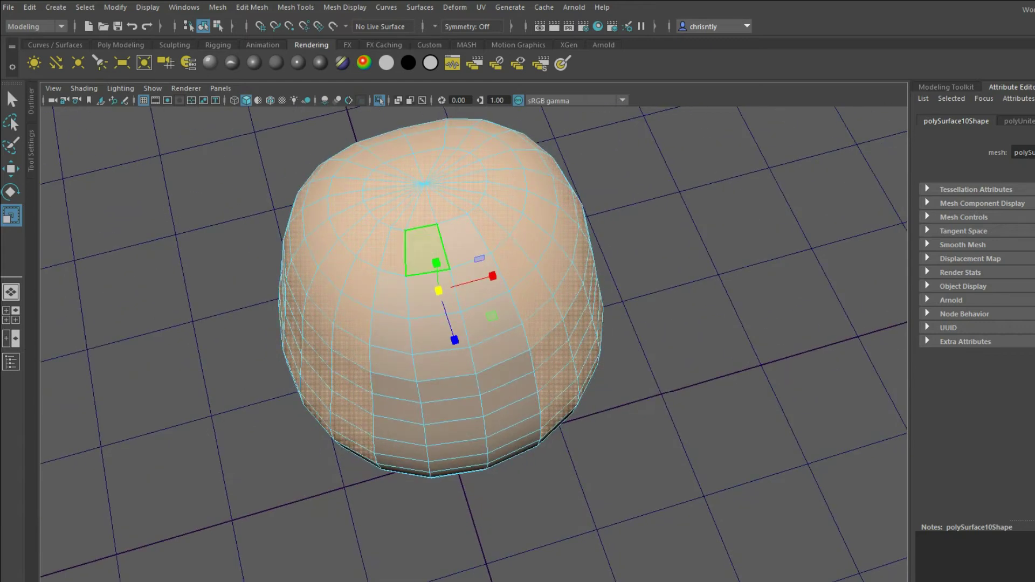
# - Extract the selected hair faces from the head mesh
pyautogui.scroll(1, 431, 254)
pyautogui.keyDown('alt'); pyautogui.moveTo(598, 267); pyautogui.dragTo(536, 212); pyautogui.keyUp('alt')
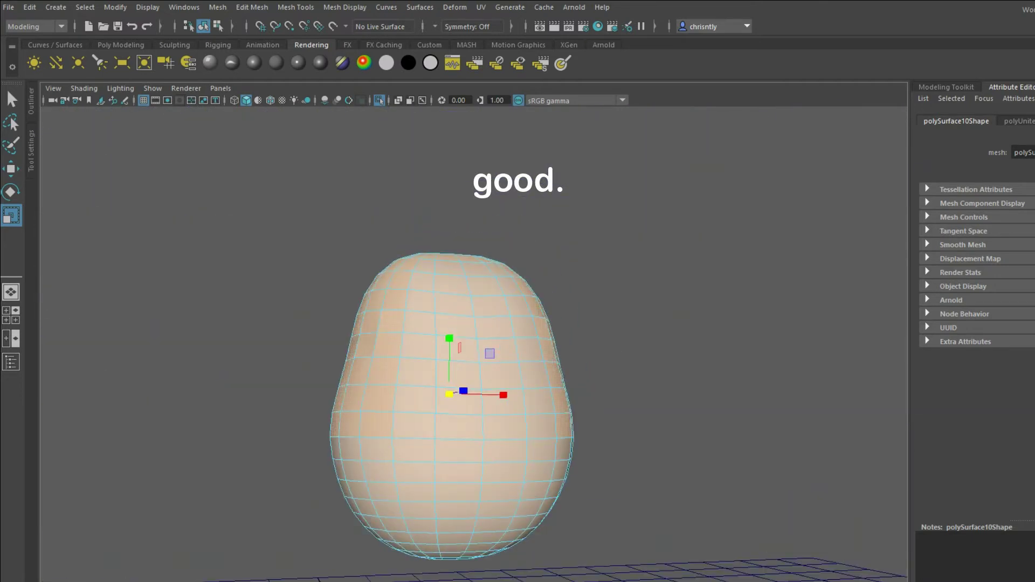
pyautogui.keyDown('alt'); pyautogui.moveTo(517, 345); pyautogui.dragTo(405, 366); pyautogui.keyUp('alt')
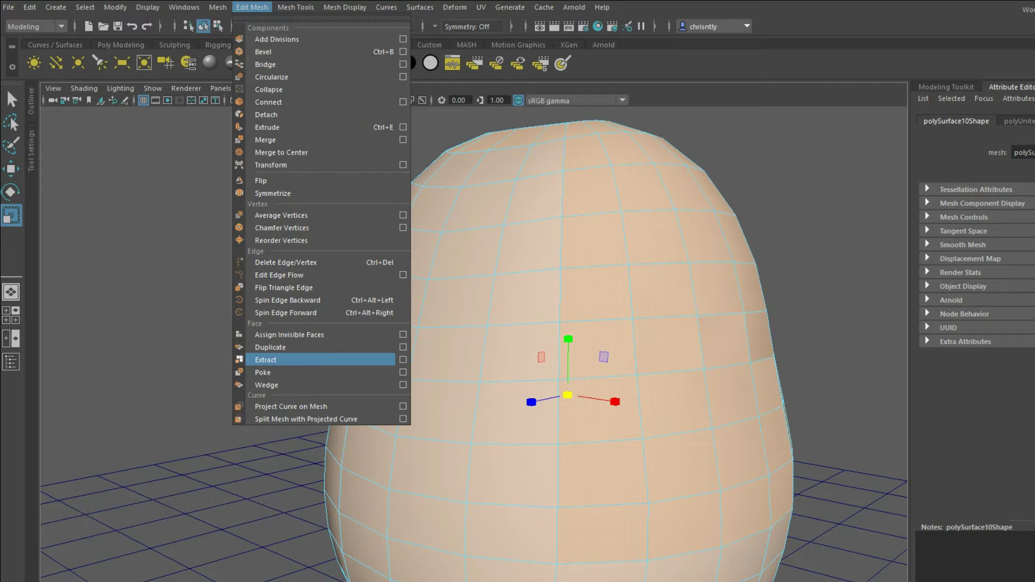
pyautogui.click(266, 360)
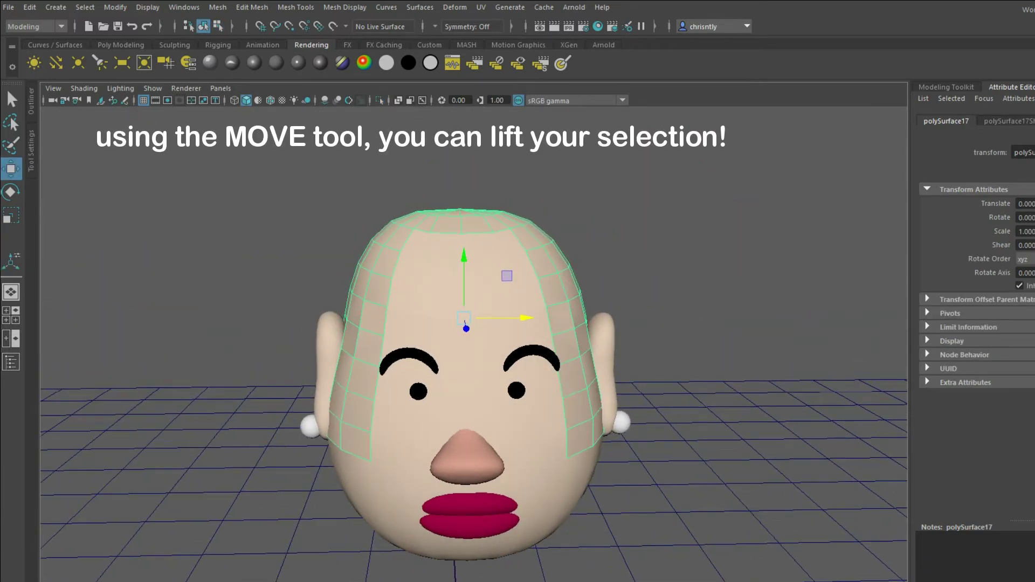
# - Clone the extracted hair surface above the head and combine the original piece back into the head mesh
pyautogui.moveTo(464, 258); pyautogui.dragTo(463, 240)
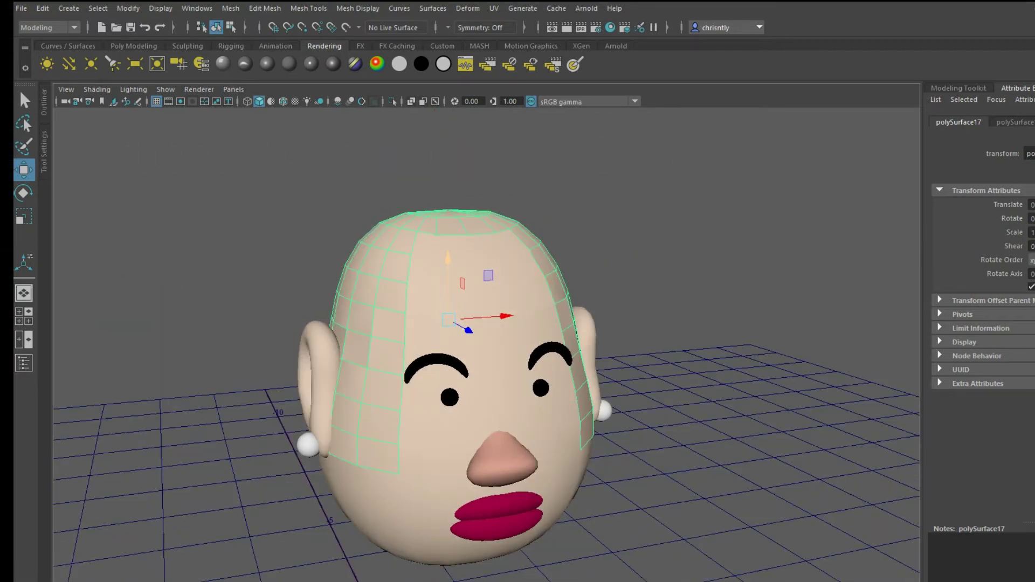
pyautogui.moveTo(447, 258); pyautogui.dragTo(447, 228)
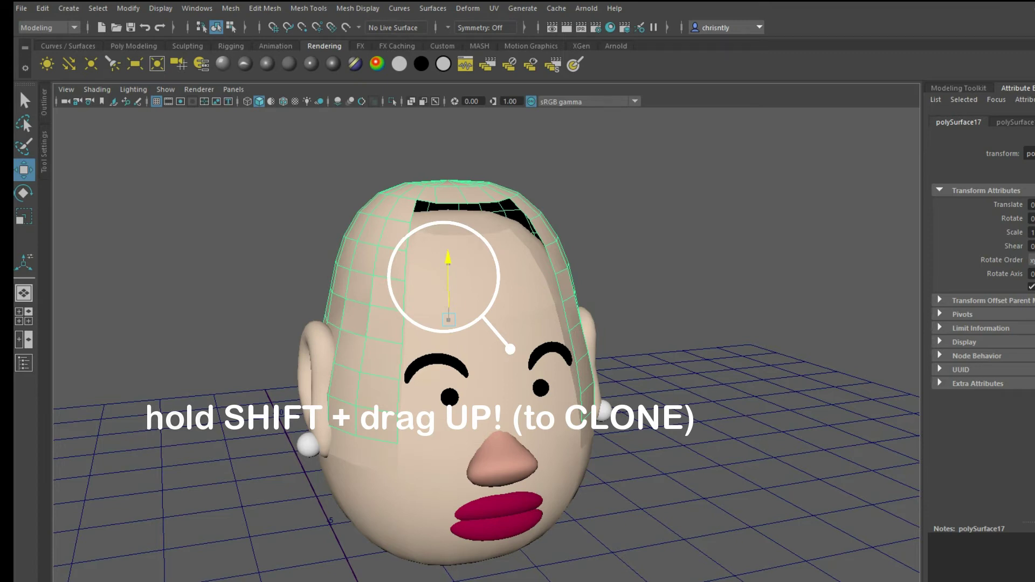
pyautogui.keyDown('shift'); pyautogui.moveTo(448, 258); pyautogui.dragTo(448, 243); pyautogui.keyUp('shift')
pyautogui.hotkey('ctrl', 'z')
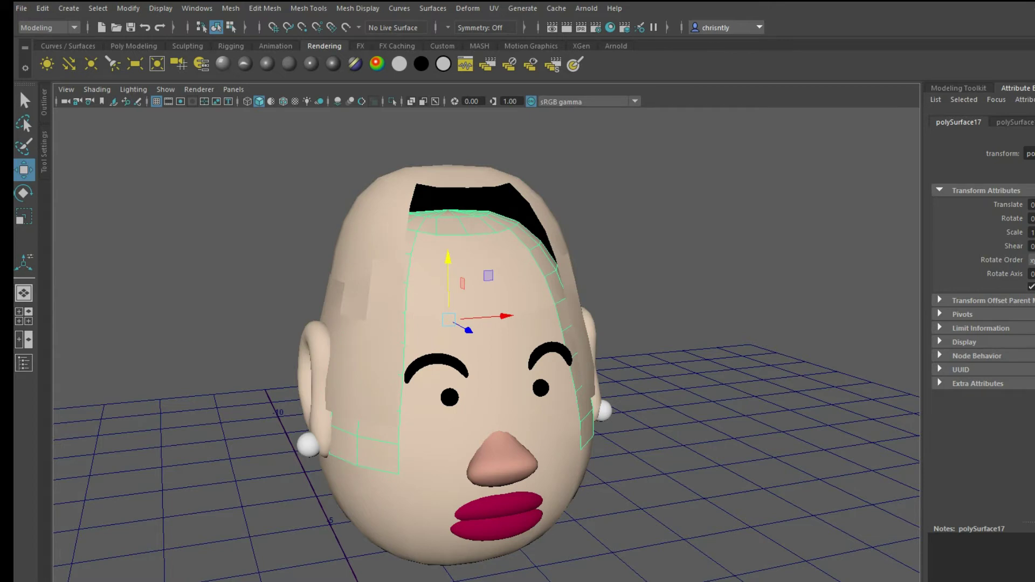
pyautogui.hotkey('ctrl', 'z')
pyautogui.click(231, 9)
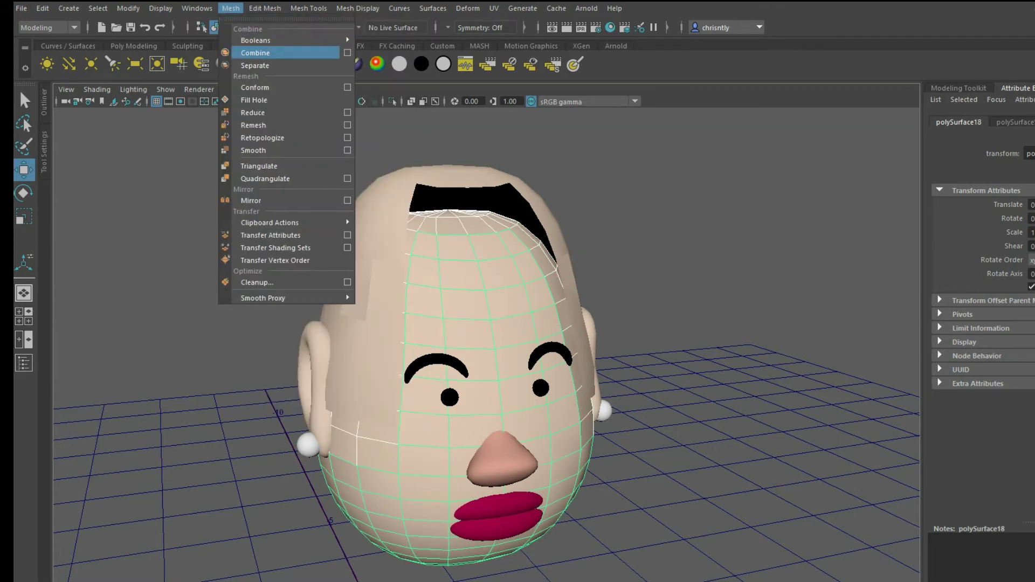
# - Widen the cloned hair surface sideways with the Scale tool and move it to fit over the head
pyautogui.press('r')
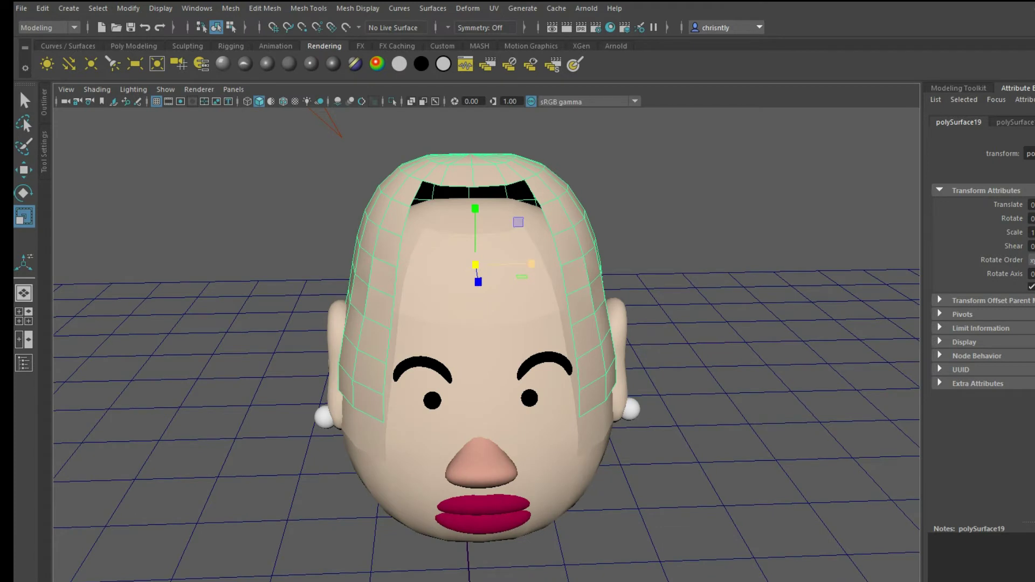
pyautogui.moveTo(532, 263); pyautogui.dragTo(695, 242)
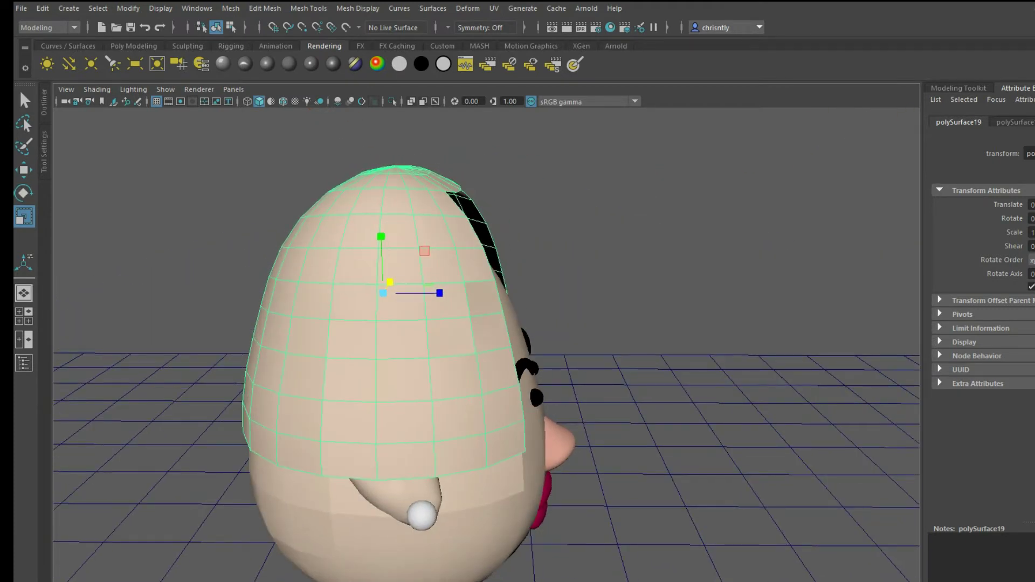
pyautogui.press('w')
pyautogui.moveTo(381, 234); pyautogui.dragTo(417, 258)
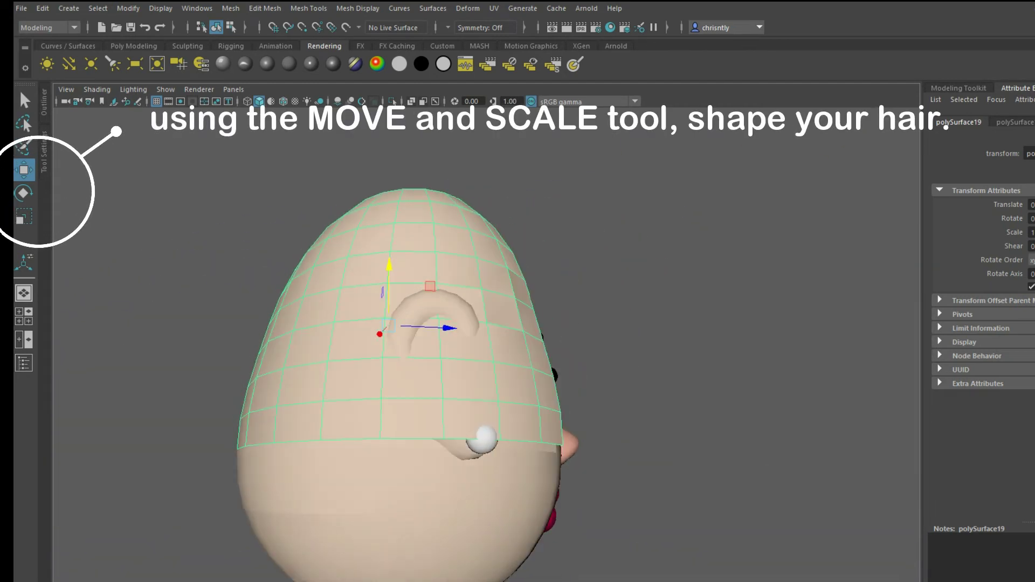
# - Select the bottom row of faces on the hair surface, from one side around the back to the other side
pyautogui.moveTo(623, 304); pyautogui.dragTo(623, 331, button='right')
pyautogui.click(549, 426)
pyautogui.keyDown('shift'); pyautogui.click(518, 423); pyautogui.keyUp('shift')
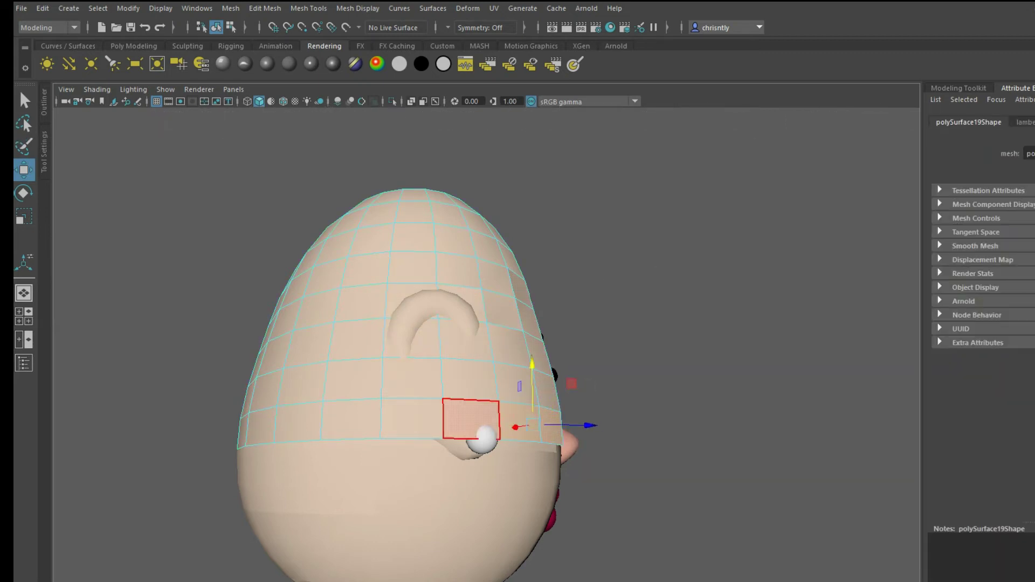
pyautogui.keyDown('shift'); pyautogui.click(471, 419); pyautogui.keyUp('shift')
pyautogui.keyDown('shift'); pyautogui.click(413, 419); pyautogui.keyUp('shift')
pyautogui.keyDown('shift'); pyautogui.click(352, 420); pyautogui.keyUp('shift')
pyautogui.keyDown('alt'); pyautogui.moveTo(352, 421); pyautogui.dragTo(490, 428); pyautogui.keyUp('alt')
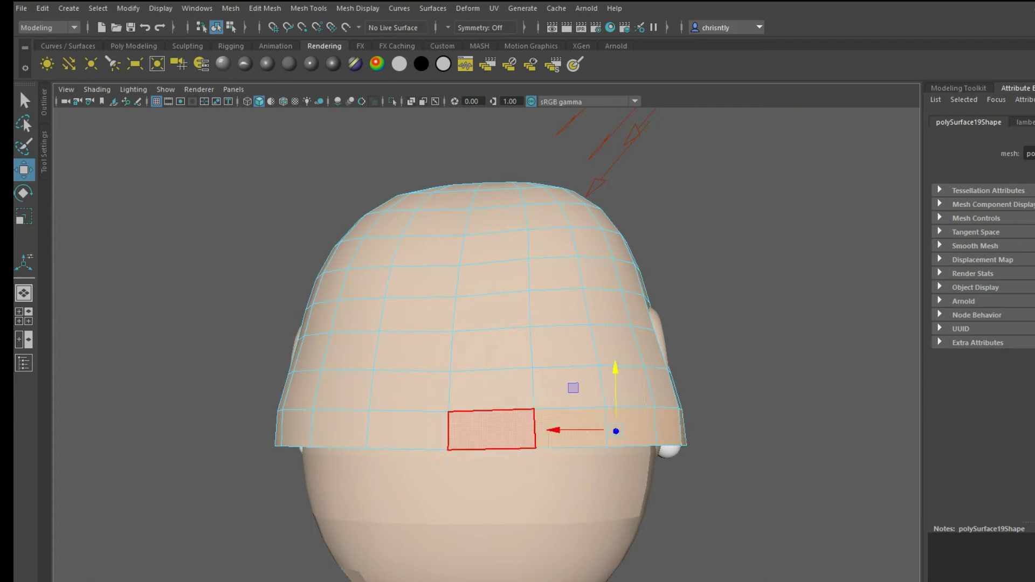
pyautogui.keyDown('alt'); pyautogui.moveTo(340, 431); pyautogui.dragTo(601, 441); pyautogui.keyUp('alt')
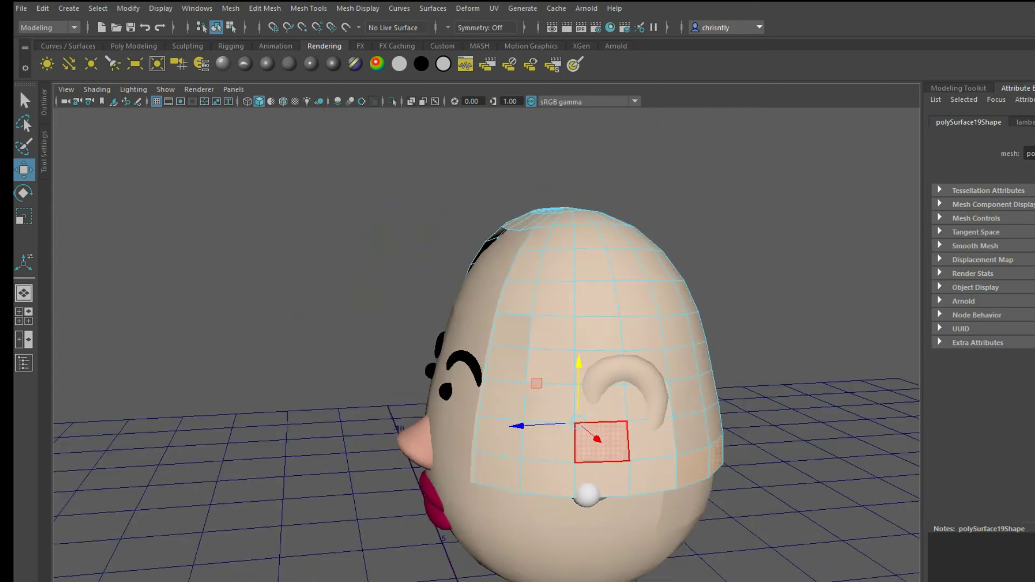
pyautogui.keyDown('shift'); pyautogui.click(651, 478); pyautogui.keyUp('shift')
pyautogui.keyDown('shift'); pyautogui.click(600, 479); pyautogui.keyUp('shift')
# - Move the selected bottom faces straight down past the chin to lengthen the hair
pyautogui.scroll(-4, 501, 399)
pyautogui.keyDown('alt'); pyautogui.moveTo(501, 399); pyautogui.dragTo(642, 402); pyautogui.keyUp('alt')
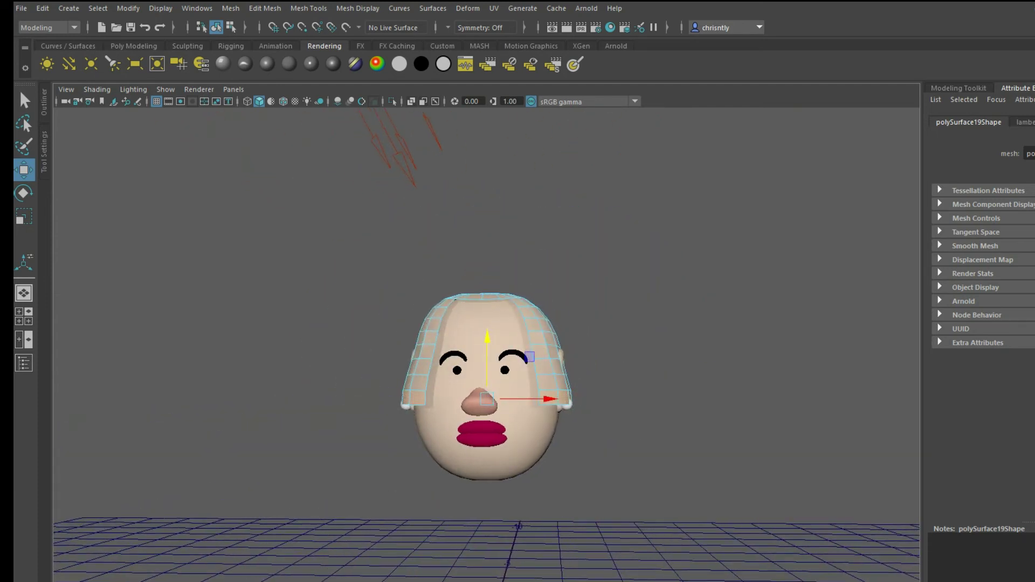
pyautogui.scroll(4, 486, 345)
pyautogui.moveTo(488, 399); pyautogui.dragTo(487, 561)
pyautogui.keyDown('alt'); pyautogui.moveTo(566, 399); pyautogui.dragTo(421, 402); pyautogui.keyUp('alt')
pyautogui.scroll(-5, 486, 345)
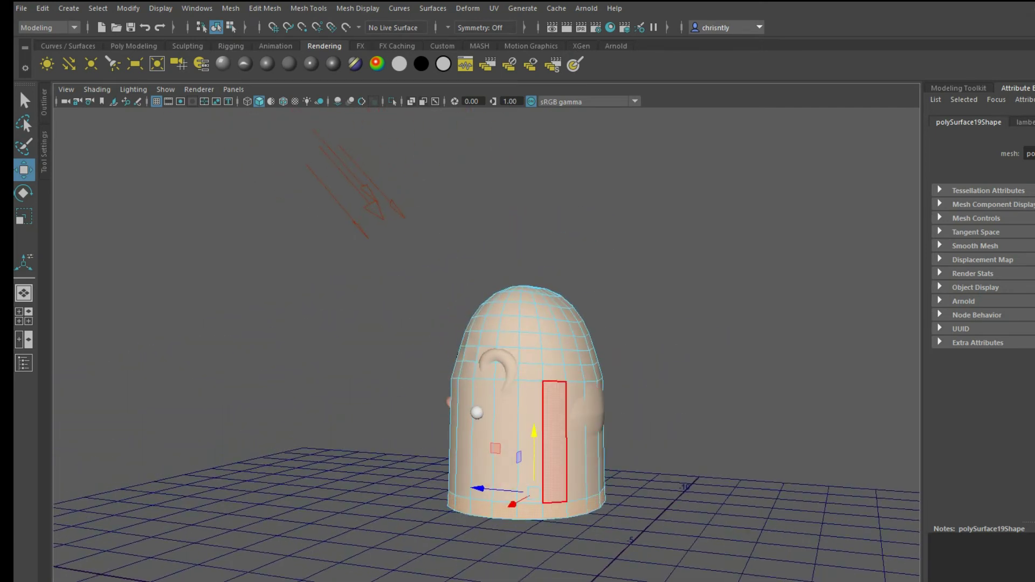
# - Try moving the hair's lower faces toward the back of the head and undo the move
pyautogui.moveTo(478, 488); pyautogui.dragTo(500, 490)
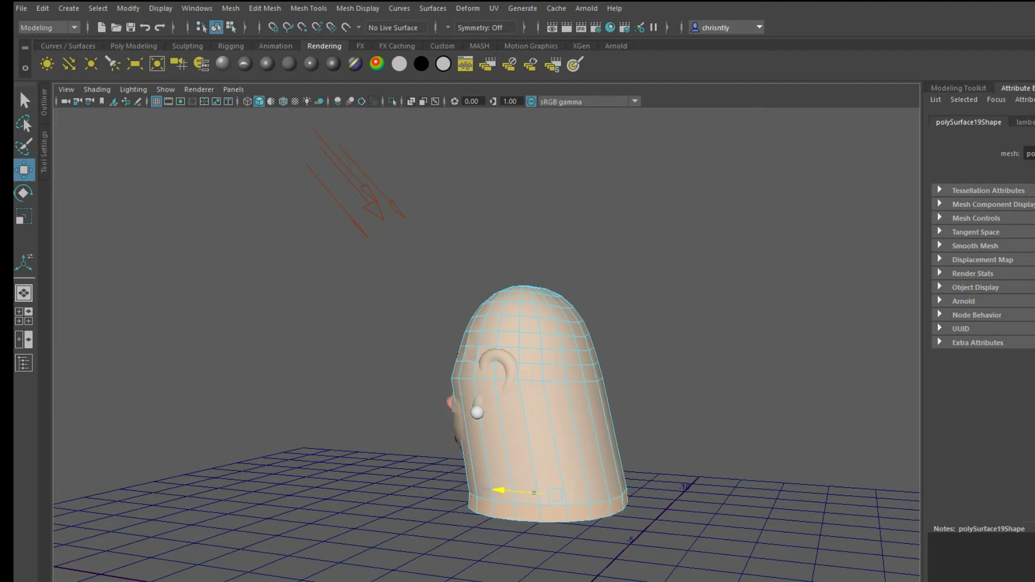
pyautogui.hotkey('alt', 'd')
pyautogui.keyDown('alt'); pyautogui.moveTo(421, 402); pyautogui.dragTo(587, 409); pyautogui.keyUp('alt')
pyautogui.hotkey('ctrl', 'z')
pyautogui.hotkey('ctrl', 'z')
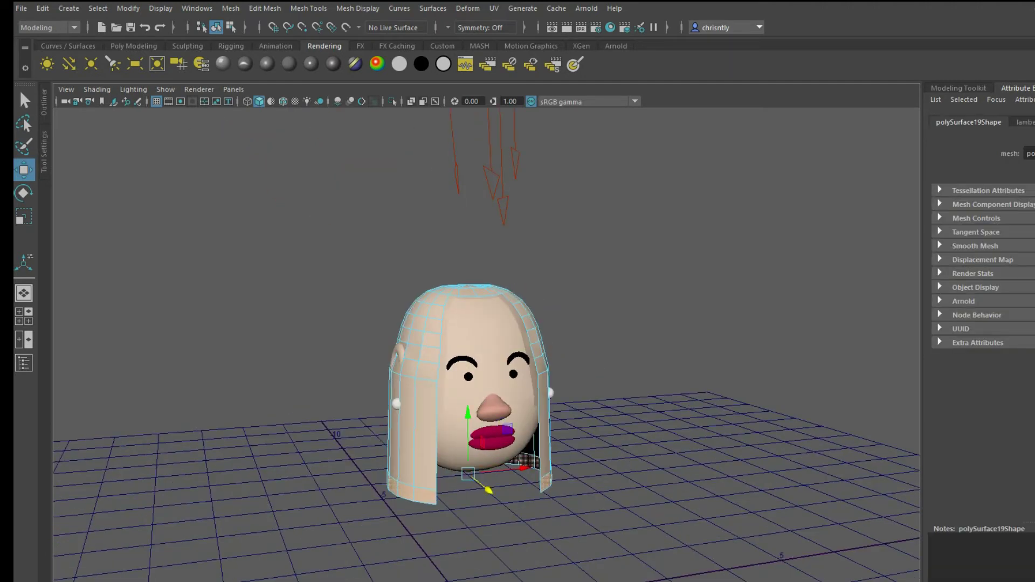
# - Scale the hair's lower faces outward so the hair flares toward its bottom edge
pyautogui.press('r')
pyautogui.moveTo(467, 473); pyautogui.dragTo(480, 474)
pyautogui.hotkey('alt', 'd')
pyautogui.keyDown('alt'); pyautogui.moveTo(593, 388); pyautogui.dragTo(345, 372); pyautogui.keyUp('alt')
pyautogui.hotkey('ctrl', 'z')
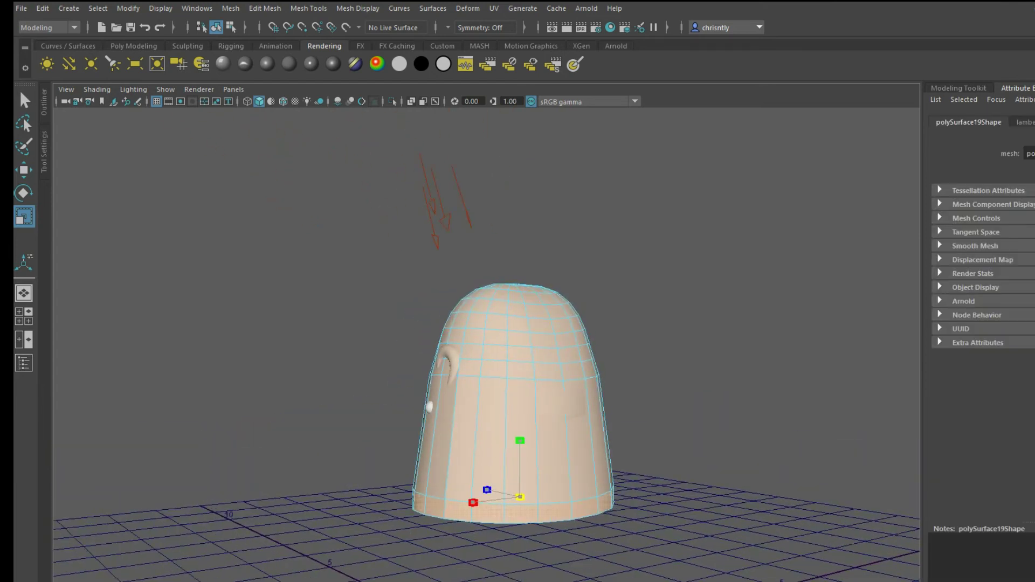
pyautogui.hotkey('ctrl', 'z')
pyautogui.hotkey('ctrl', 'z')
pyautogui.hotkey('ctrl', 'z')
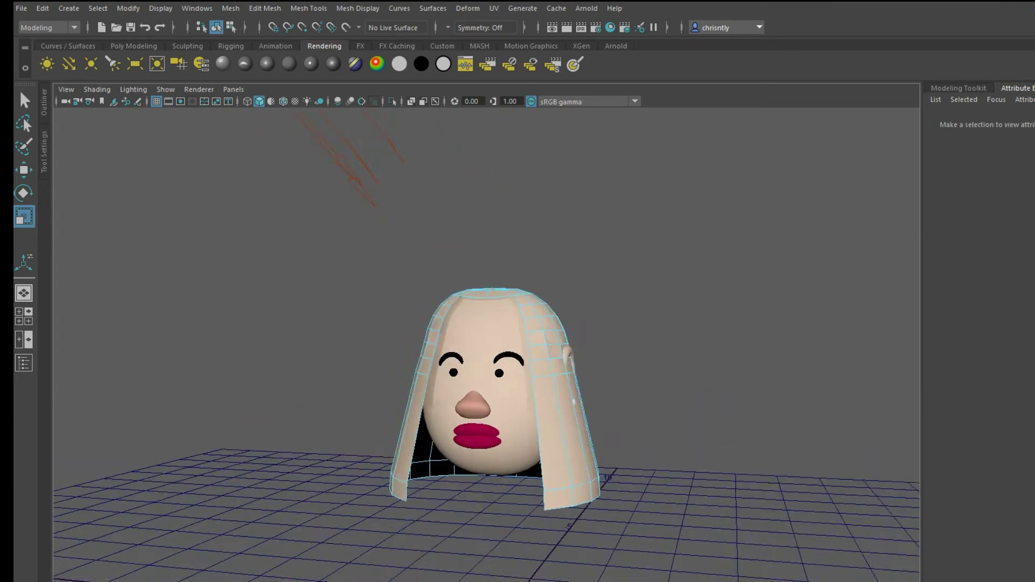
pyautogui.hotkey('ctrl', 'z')
pyautogui.hotkey('ctrl', 'z')
pyautogui.hotkey('ctrl', 'z')
pyautogui.hotkey('ctrl', 'z')
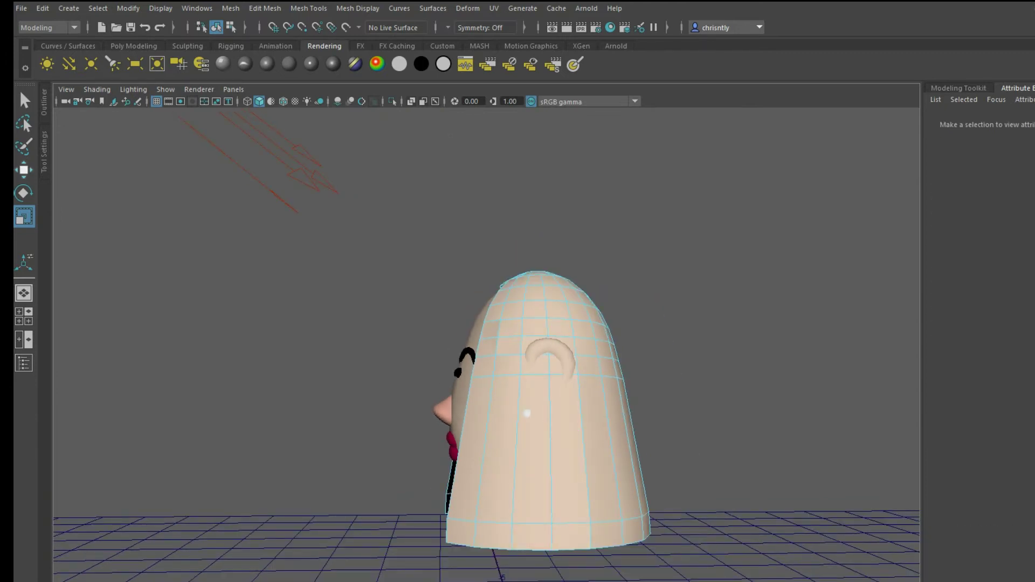
# - Extend the bottom row of the hair downward and scale its lower end inward so the tips taper
pyautogui.press('w')
pyautogui.hotkey('ctrl', 'z')
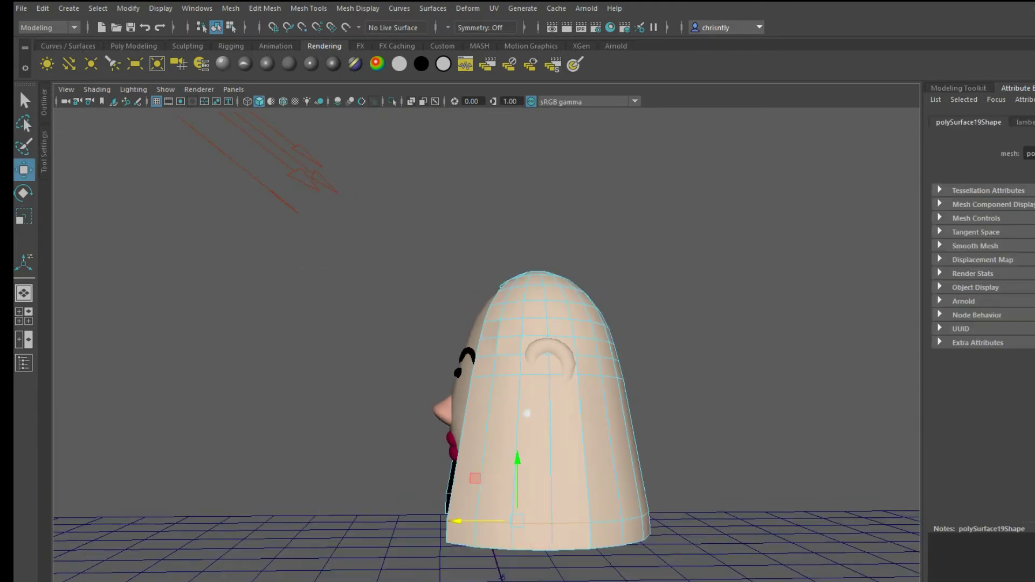
pyautogui.moveTo(690, 307); pyautogui.dragTo(751, 289, button='right')
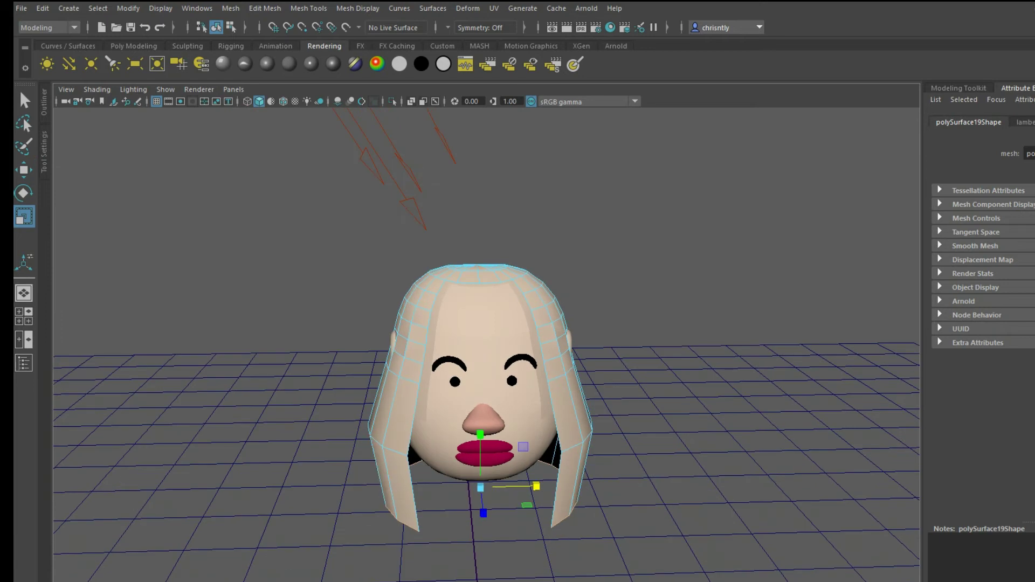
# - Set symmetry to Object X and switch the hair surface to vertex selection
pyautogui.scroll(-2, 486, 345)
pyautogui.scroll(8, 486, 345)
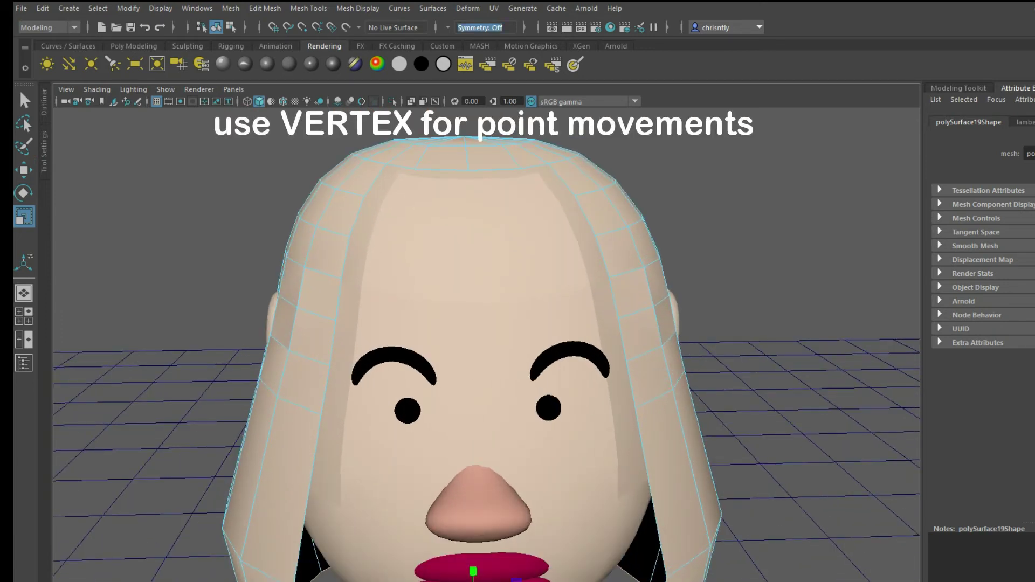
pyautogui.click(480, 28)
pyautogui.click(478, 45)
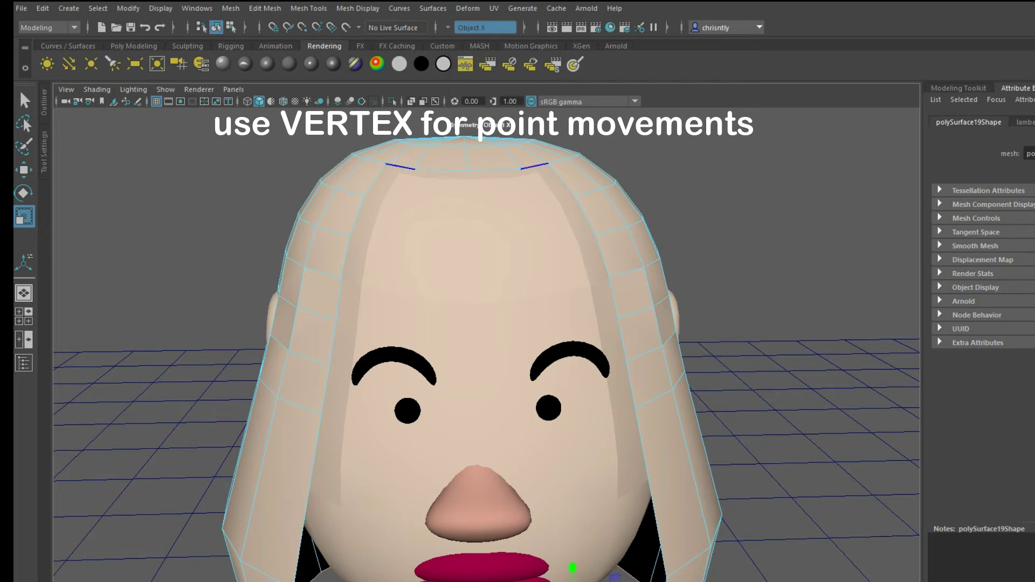
pyautogui.moveTo(398, 151); pyautogui.dragTo(276, 190, button='right')
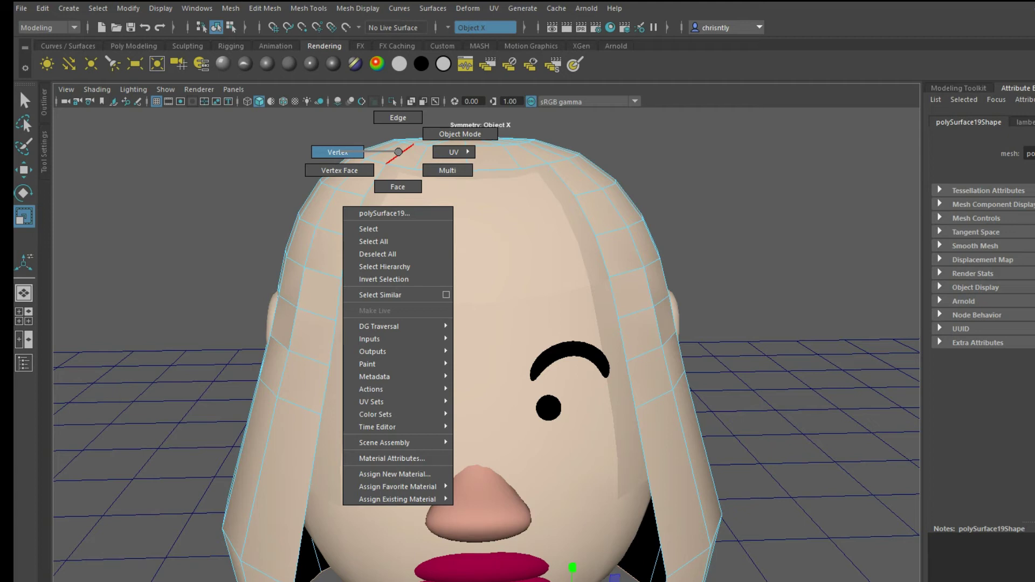
pyautogui.moveTo(337, 152); pyautogui.dragTo(337, 152, button='right')
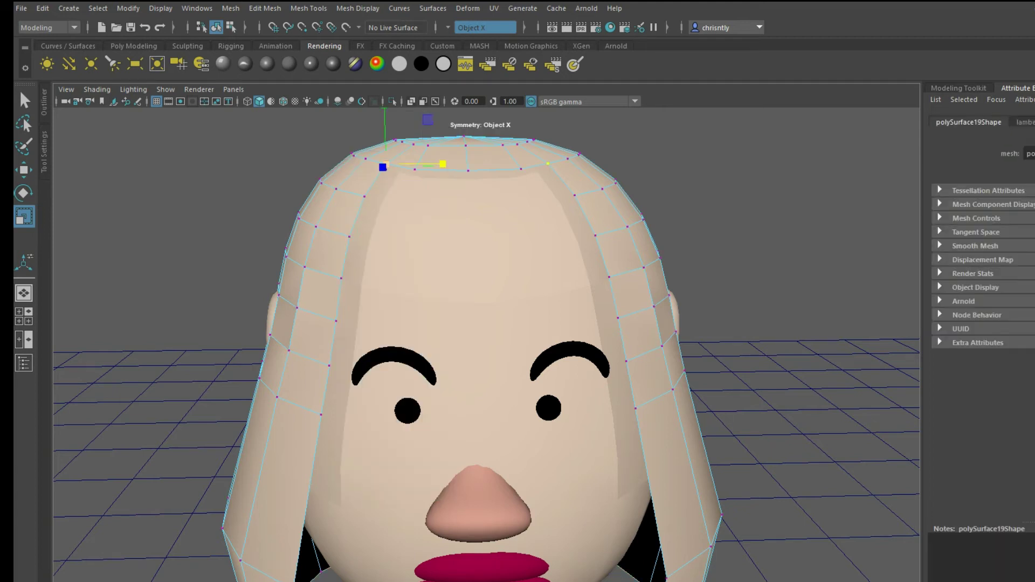
# - Move the front hairline vertices at the upper corners of the forehead with the Move tool to reshape the opening
pyautogui.press('w')
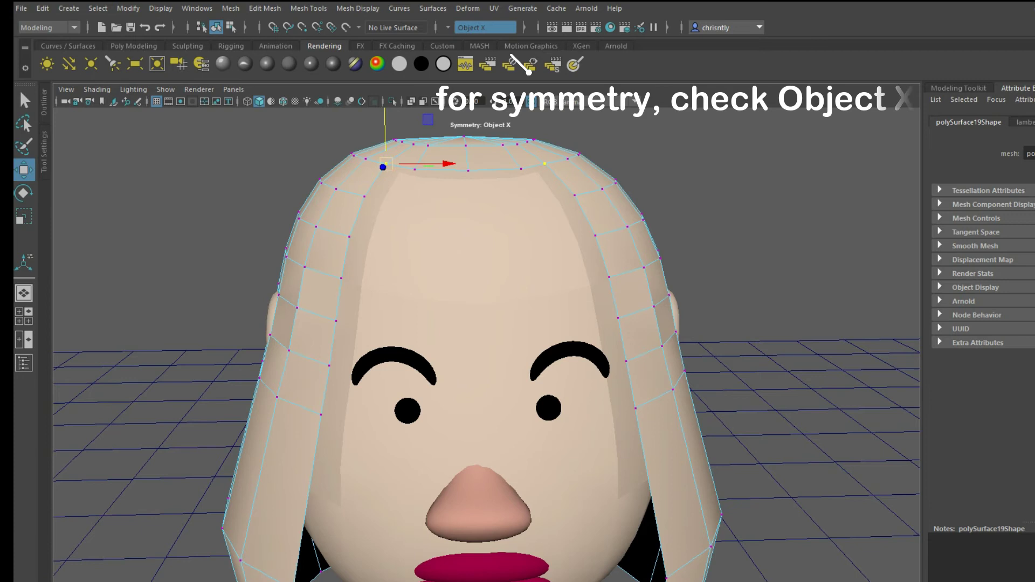
pyautogui.moveTo(480, 291)
pyautogui.keyDown('alt'); pyautogui.mouseDown()
pyautogui.moveTo(584, 328)
pyautogui.moveTo(479, 291)
pyautogui.mouseUp(); pyautogui.keyUp('alt')
pyautogui.scroll(2, 377, 227)
pyautogui.click(350, 199)
pyautogui.keyDown('alt'); pyautogui.moveTo(479, 291); pyautogui.dragTo(465, 394, button='middle'); pyautogui.keyUp('alt')
pyautogui.scroll(2, 485, 345)
pyautogui.click(447, 214)
pyautogui.keyDown('alt'); pyautogui.moveTo(448, 213); pyautogui.dragTo(588, 269); pyautogui.keyUp('alt')
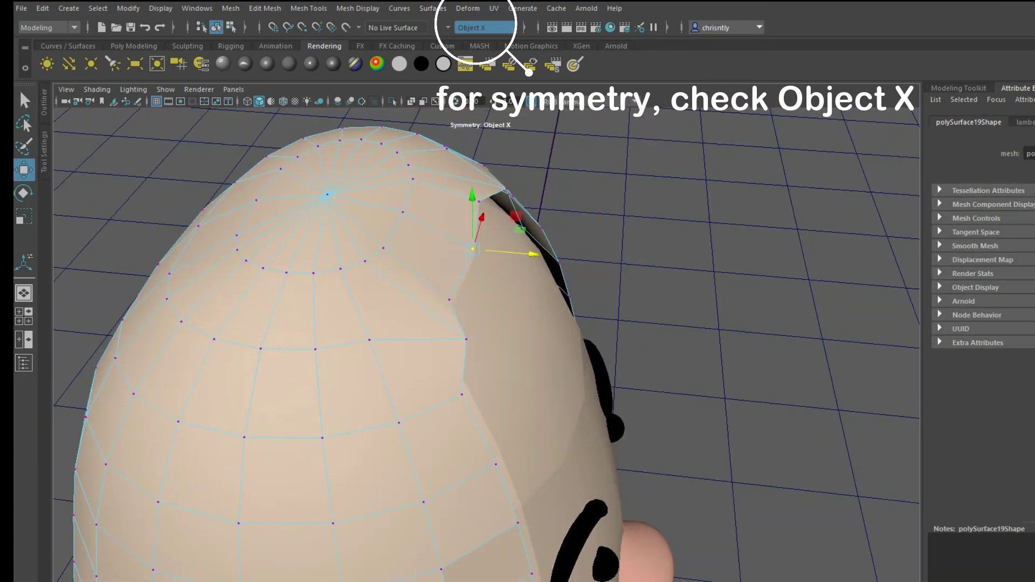
# - Move further hairline vertices near the crown forward and upward to even out the front edge of the hair
pyautogui.click(450, 300)
pyautogui.moveTo(487, 303); pyautogui.dragTo(506, 305)
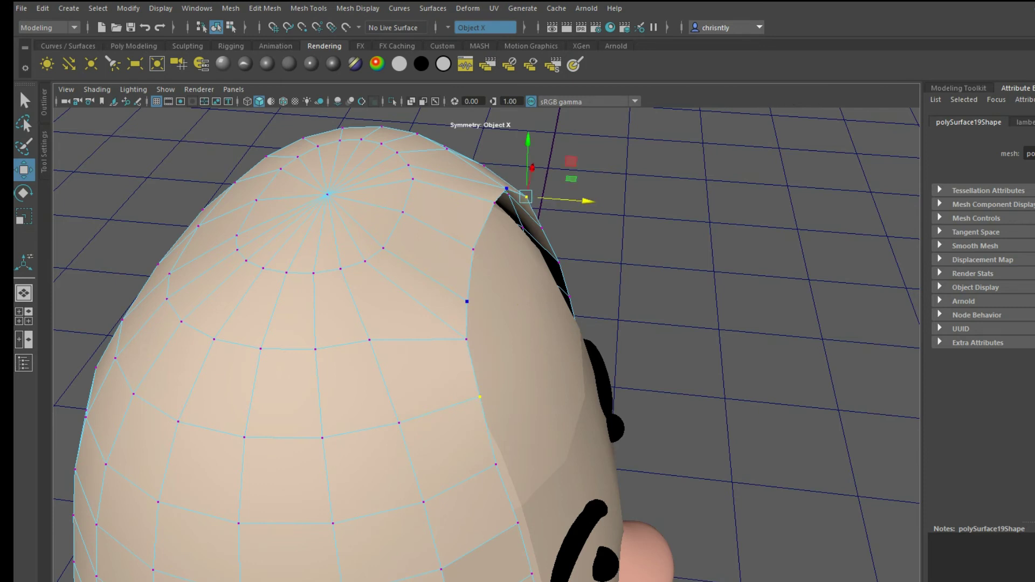
pyautogui.keyDown('alt'); pyautogui.moveTo(526, 254); pyautogui.dragTo(410, 216); pyautogui.keyUp('alt')
pyautogui.moveTo(446, 140); pyautogui.dragTo(445, 130)
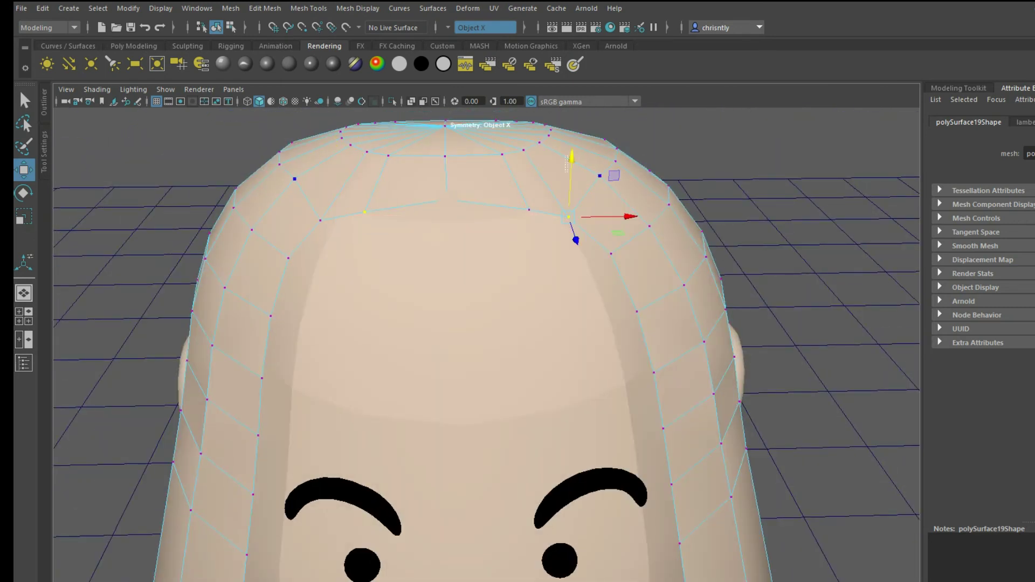
# - Return the hair surface to object mode and assign the existing black material to it
pyautogui.press('F8')
pyautogui.keyDown('alt'); pyautogui.moveTo(582, 345); pyautogui.dragTo(582, 307); pyautogui.keyUp('alt')
pyautogui.scroll(-5, 583, 307)
pyautogui.moveTo(583, 307); pyautogui.dragTo(667, 562, button='right')
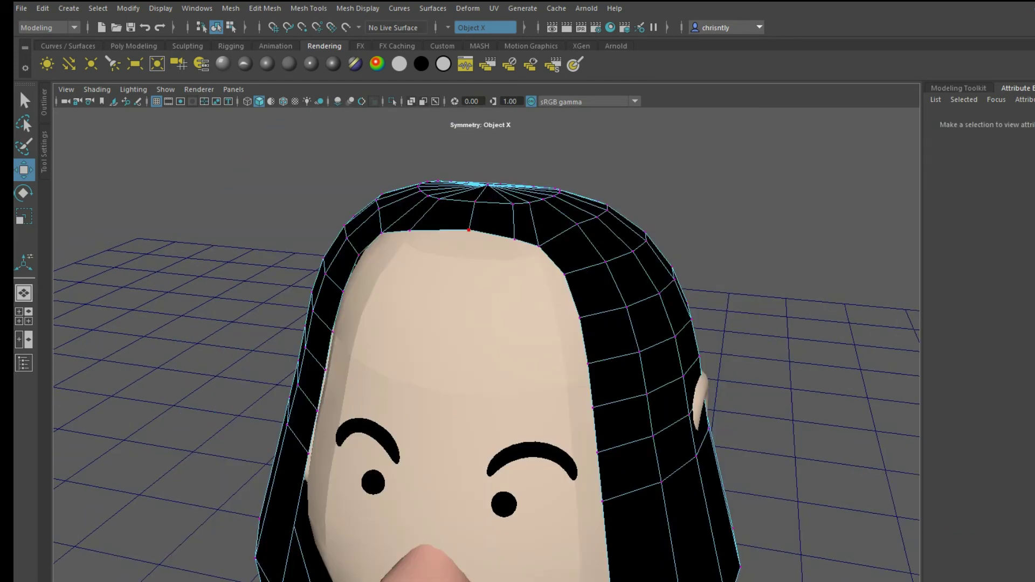
# - Adjust the hairline vertices at the centre and side of the forehead on the black hair
pyautogui.click(469, 230)
pyautogui.moveTo(469, 166); pyautogui.dragTo(593, 184)
pyautogui.click(394, 282)
pyautogui.moveTo(430, 305); pyautogui.dragTo(377, 280)
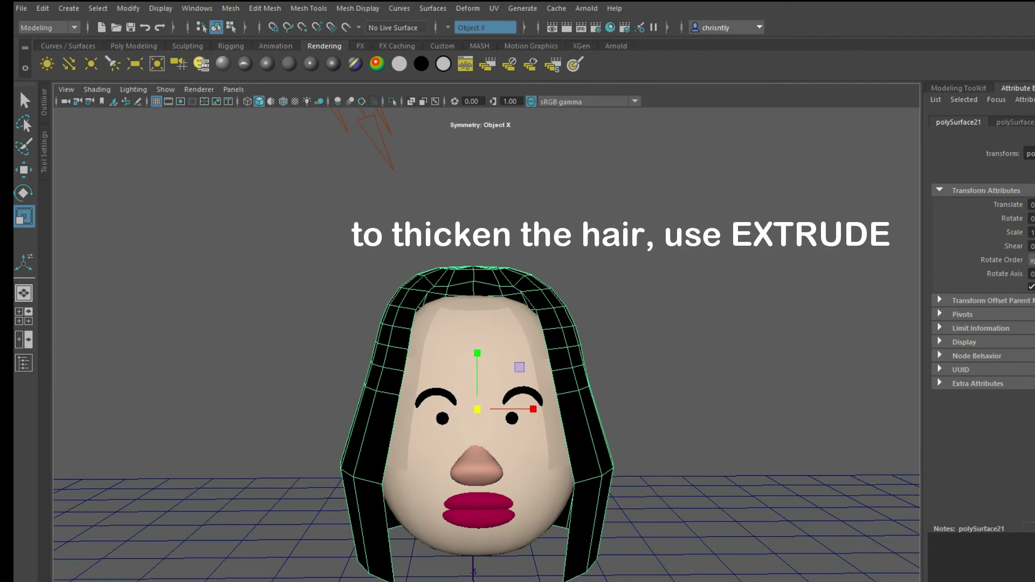
# - Extrude the whole hair surface and scale the extruded faces slightly outward to thicken the hair
pyautogui.click(264, 8)
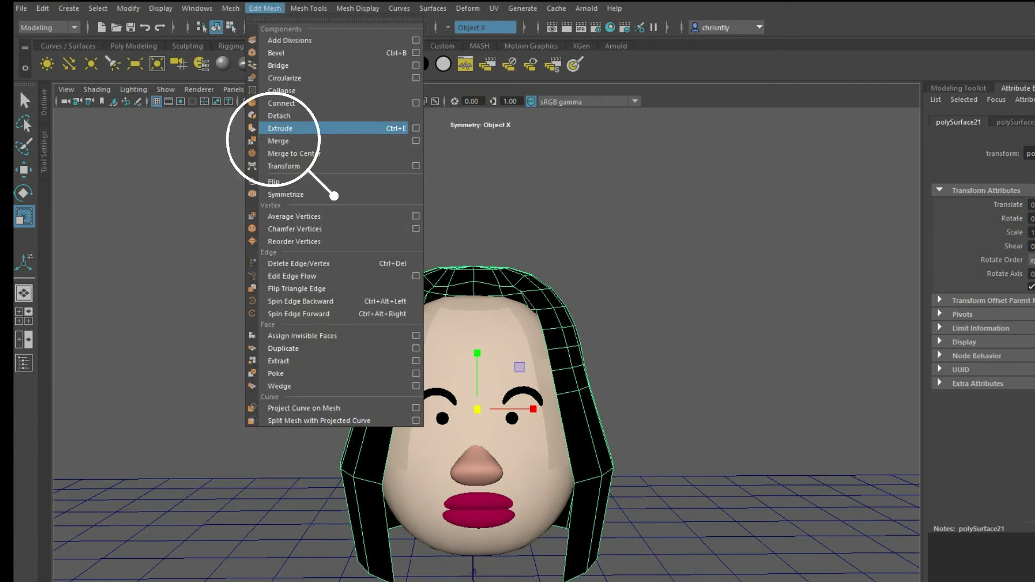
pyautogui.click(301, 128)
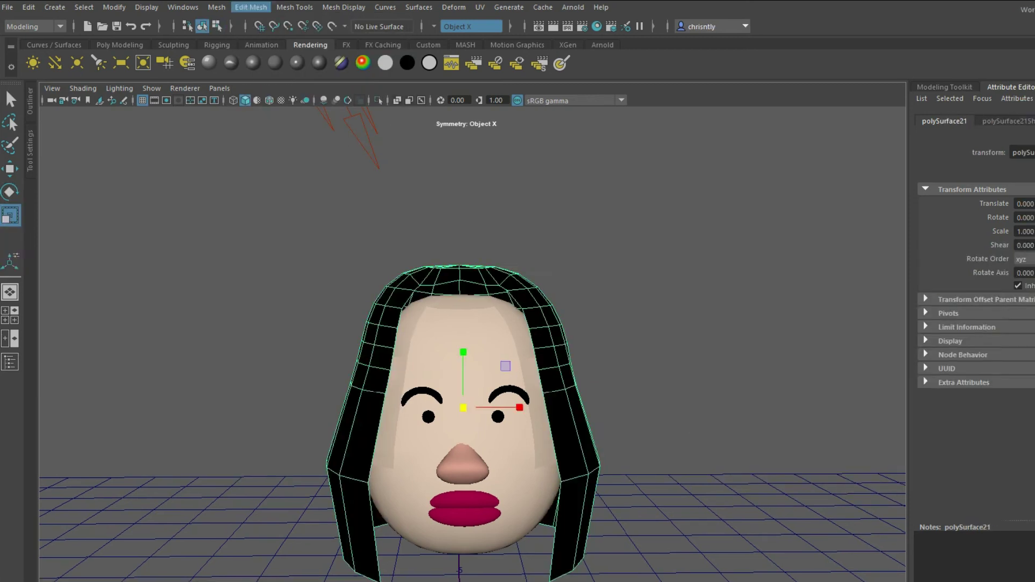
pyautogui.press('r')
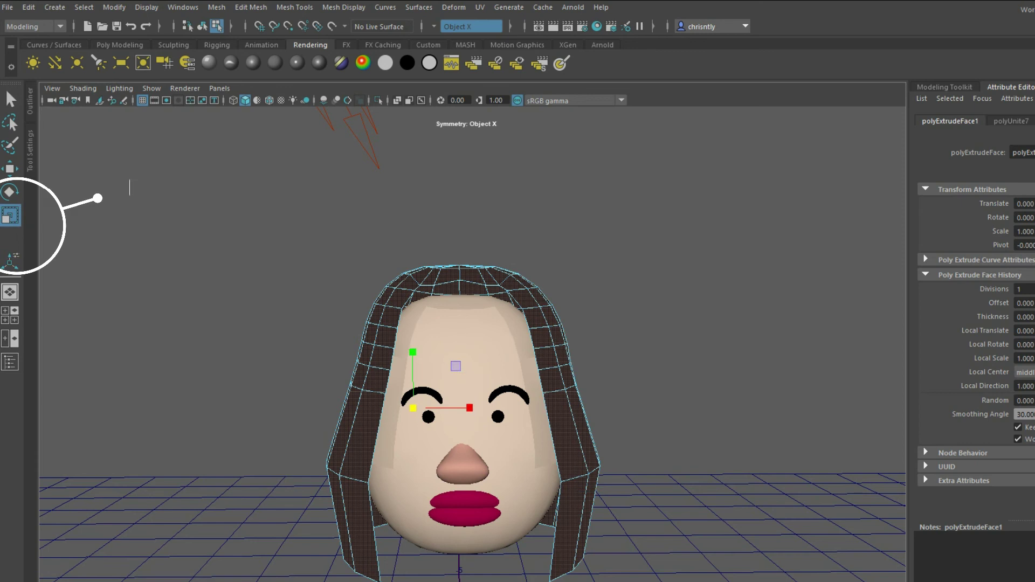
pyautogui.moveTo(413, 408); pyautogui.dragTo(417, 408)
pyautogui.hotkey('alt', 'd')
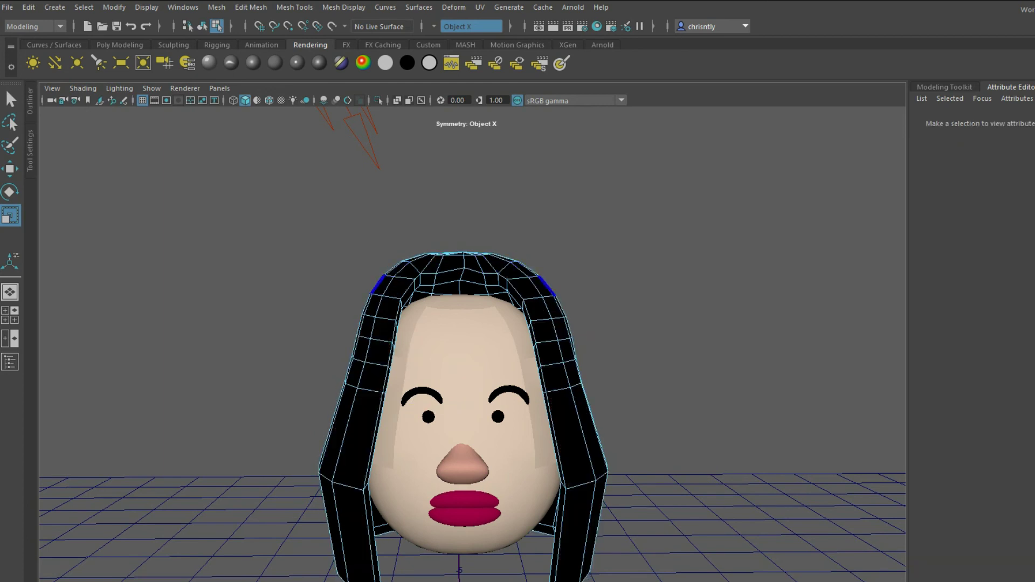